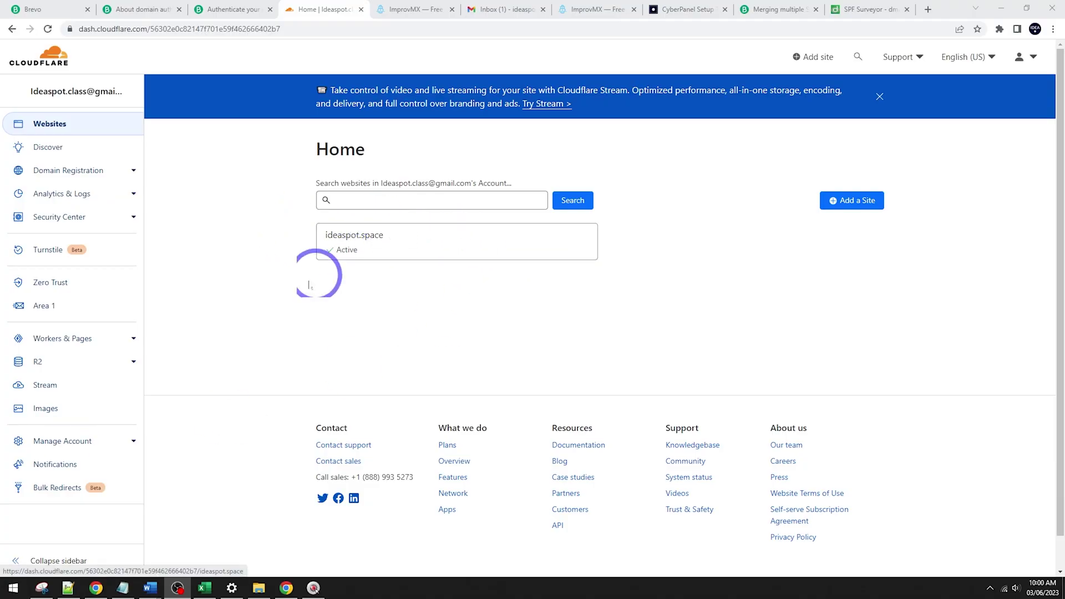
Step: Disable Email Routing on ideaspot.space with Delete and Disable, and confirm the DNS records list is empty
{"action": "left_click", "coordinate": [356, 247]}
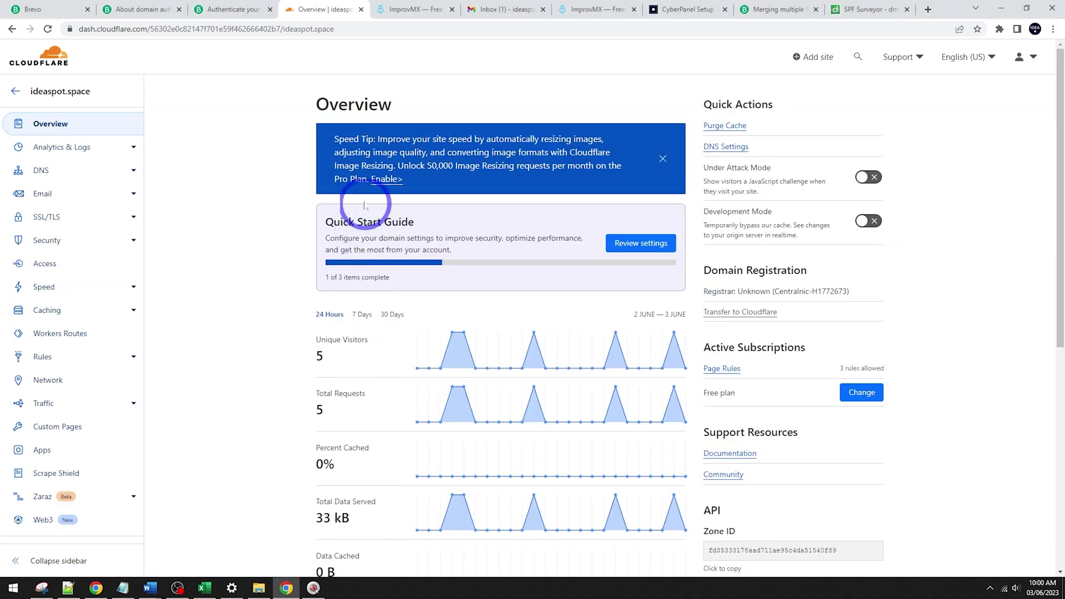
{"action": "left_click", "coordinate": [51, 202]}
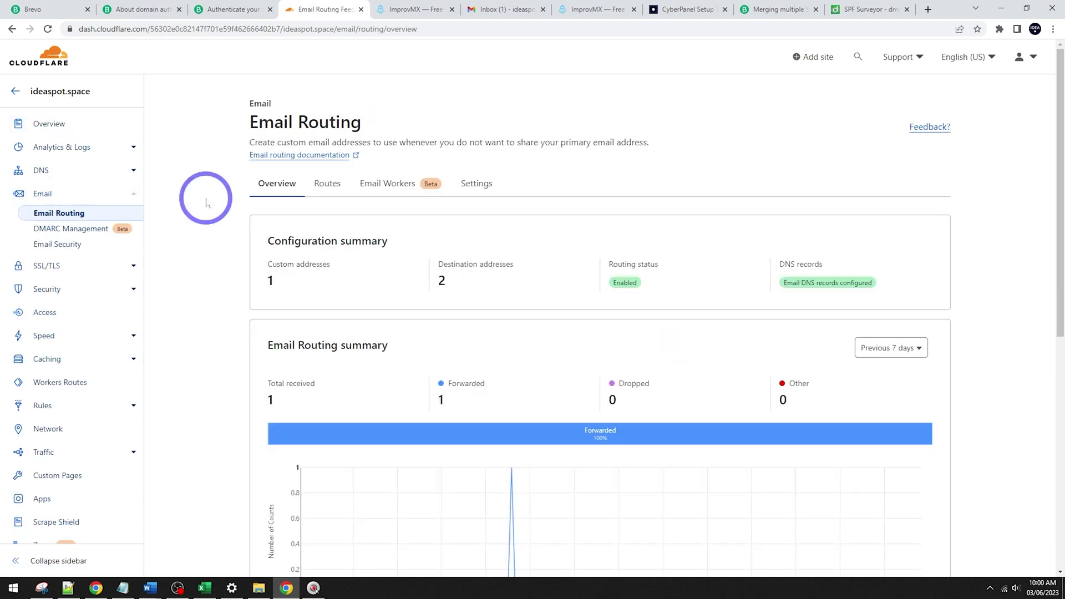
{"action": "left_click", "coordinate": [494, 186]}
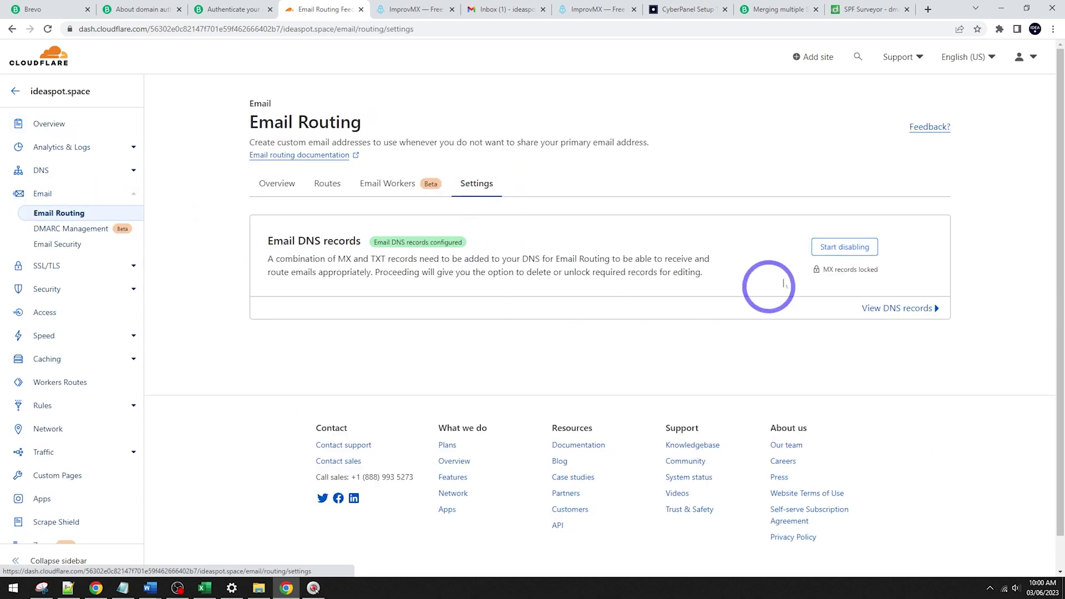
{"action": "left_click", "coordinate": [857, 247]}
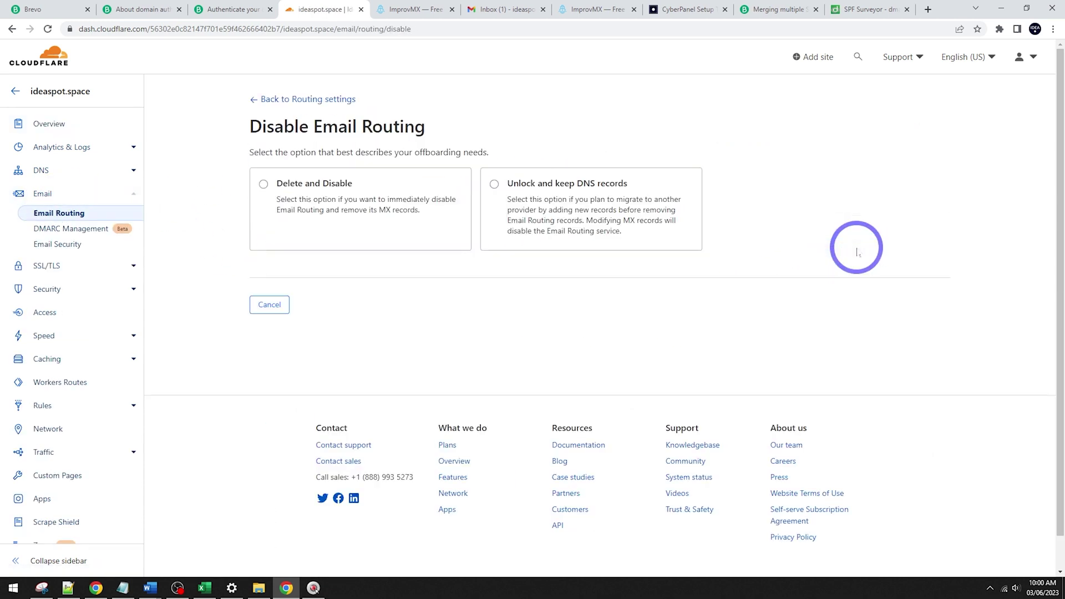
{"action": "left_click", "coordinate": [294, 187]}
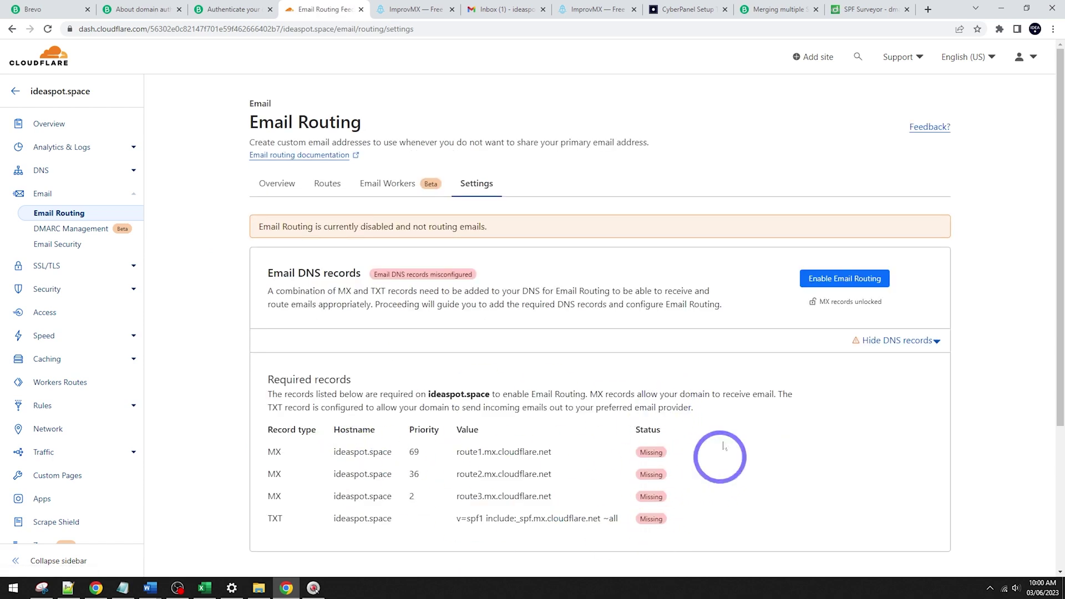
{"action": "left_click", "coordinate": [39, 167]}
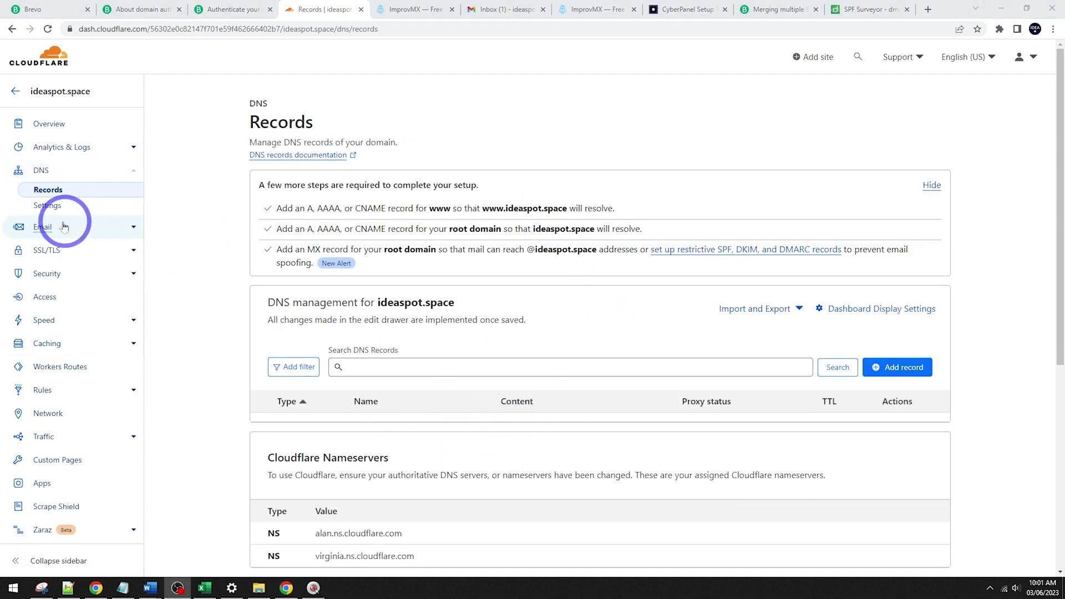
{"action": "left_click", "coordinate": [412, 9]}
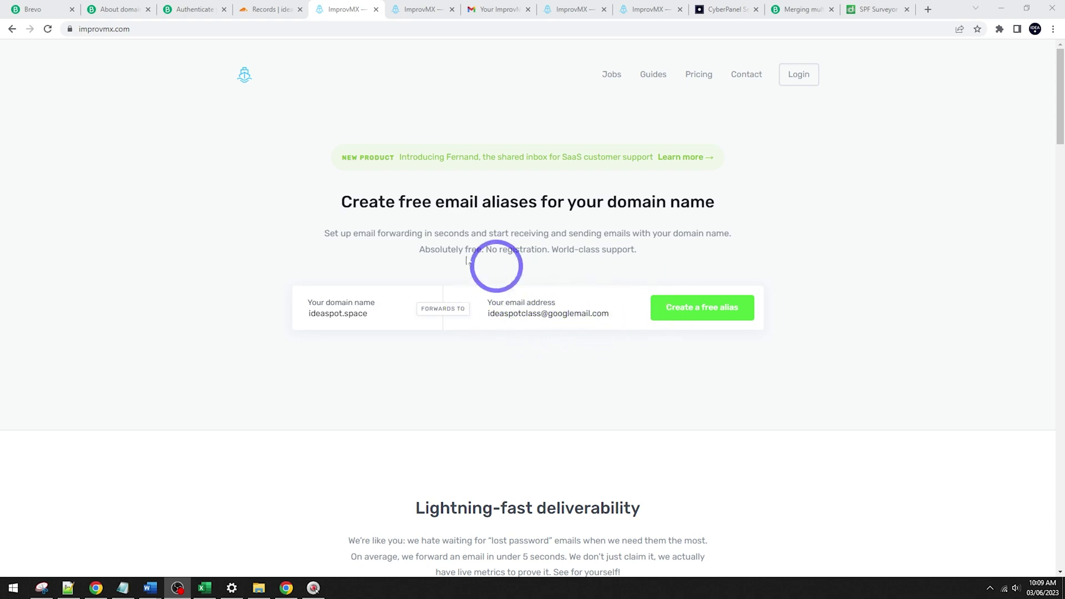
Step: Create a free ImprovMX alias forwarding ideaspot.space mail to the Gmail address
{"action": "left_click", "coordinate": [709, 309]}
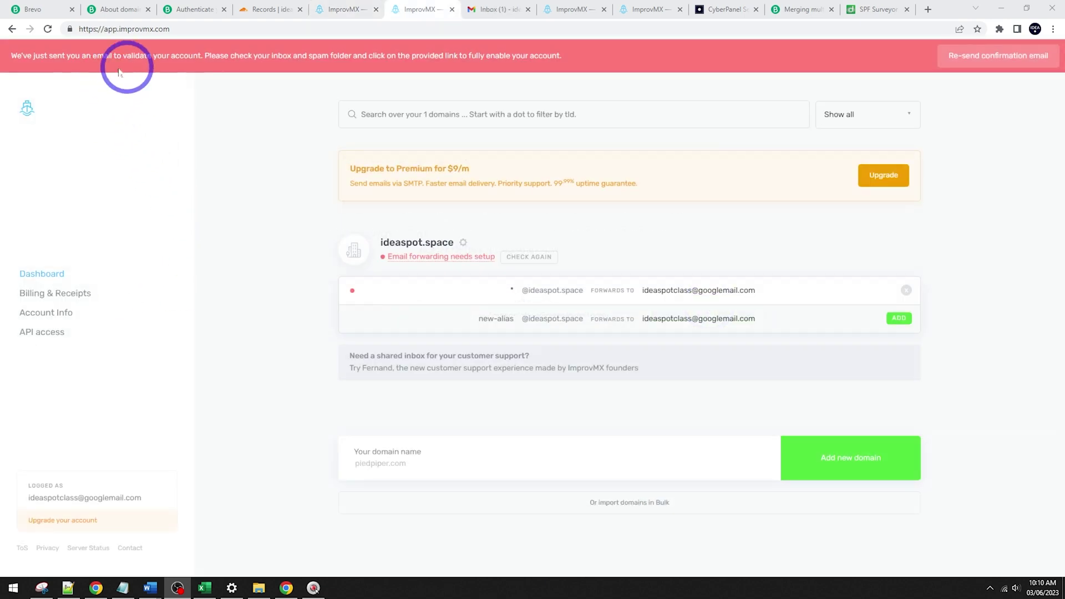
Step: Follow the validation link in ImprovMX's Gmail message, accept the Terms, and validate the account
{"action": "left_click", "coordinate": [488, 10]}
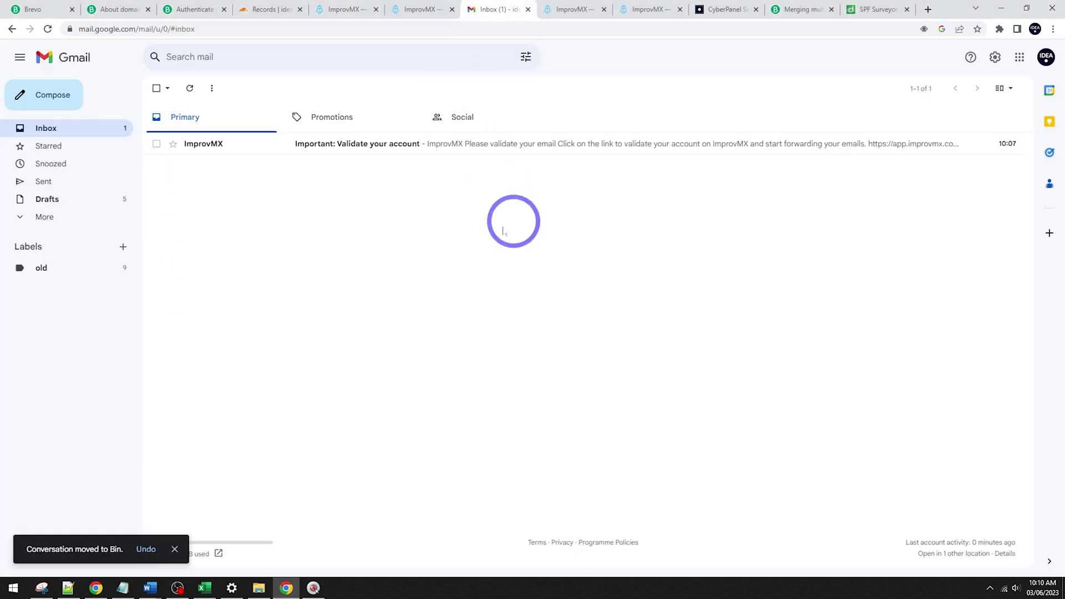
{"action": "left_click", "coordinate": [383, 143]}
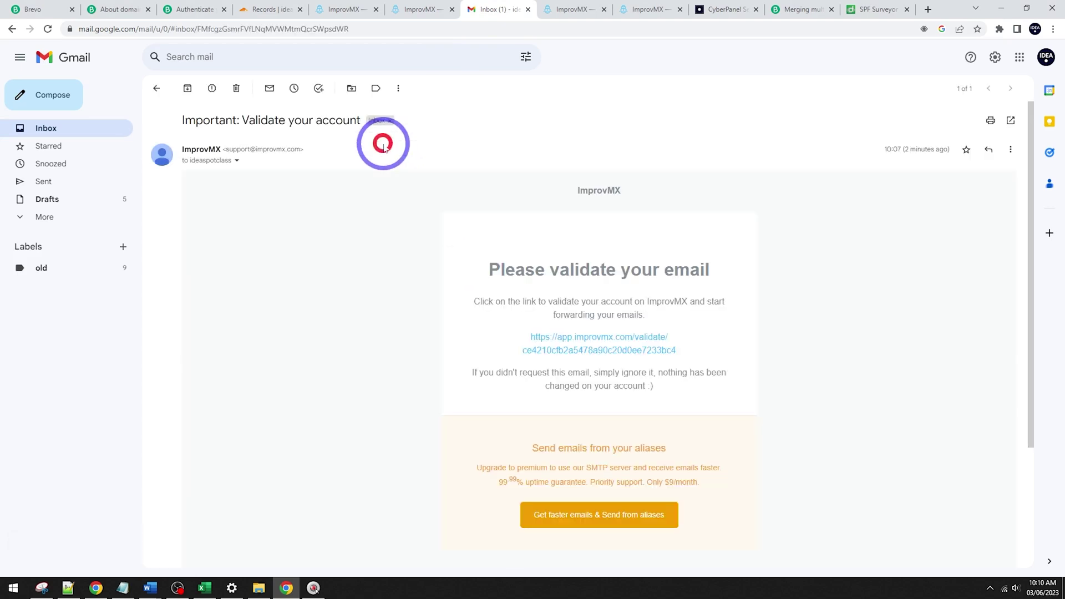
{"action": "left_click", "coordinate": [615, 350]}
{"action": "left_click_drag", "start_coordinate": [525, 9], "coordinate": [456, 8]}
{"action": "left_click", "coordinate": [431, 285]}
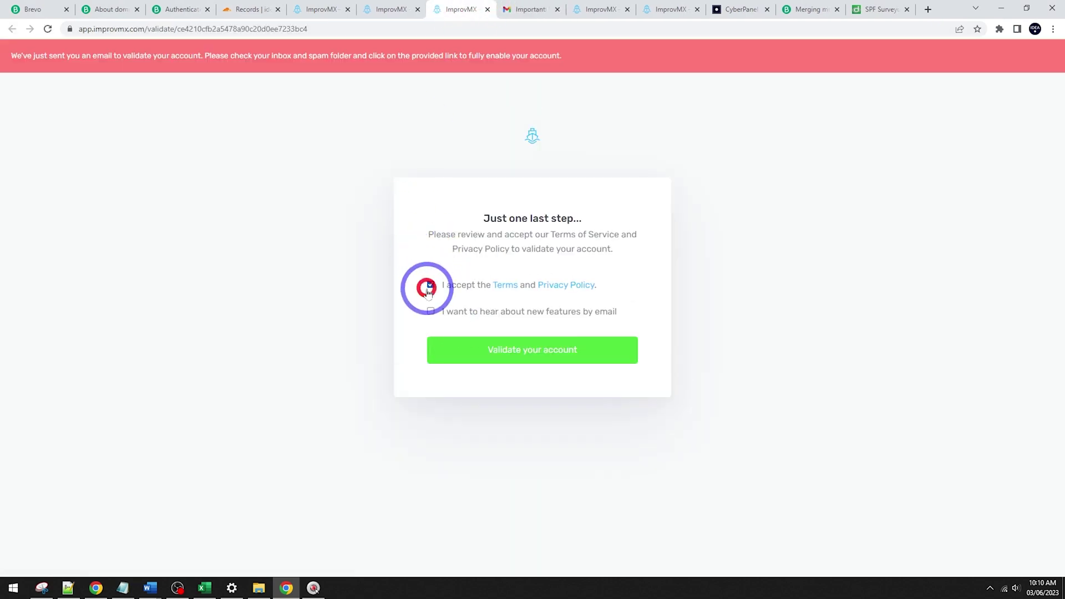
{"action": "left_click", "coordinate": [501, 355]}
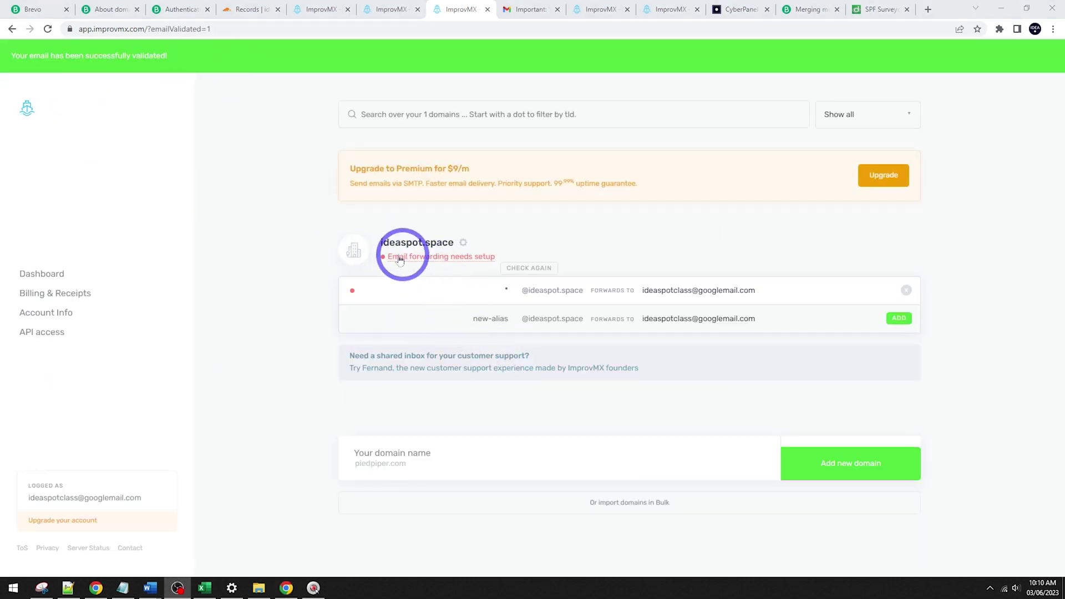
Step: Open ideaspot.space's ImprovMX DNS settings and copy the mx1.improvmx.com mail server value
{"action": "left_click", "coordinate": [425, 255]}
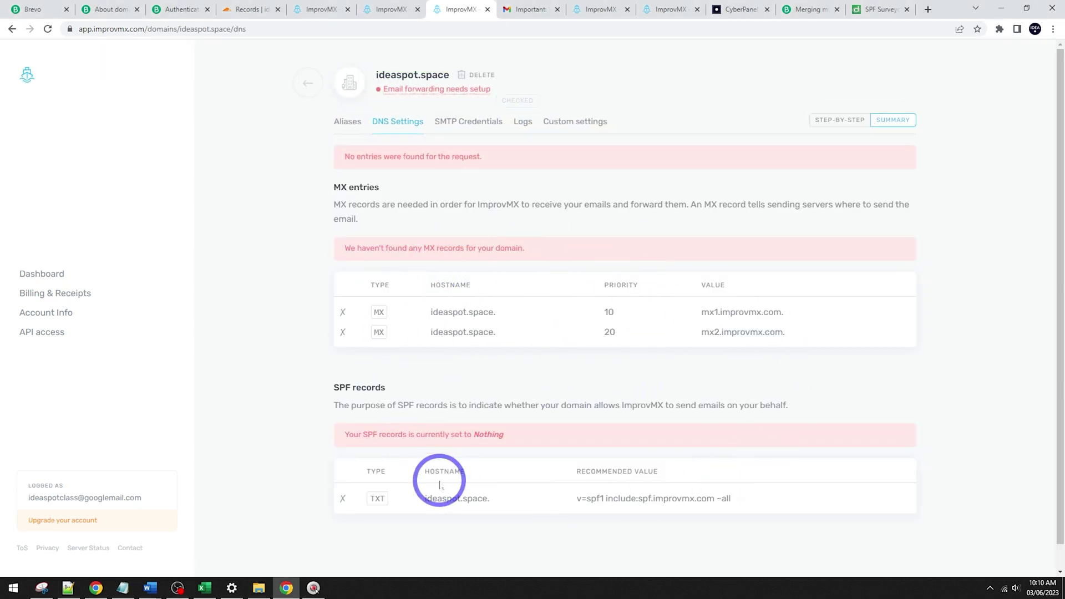
{"action": "left_click", "coordinate": [317, 9]}
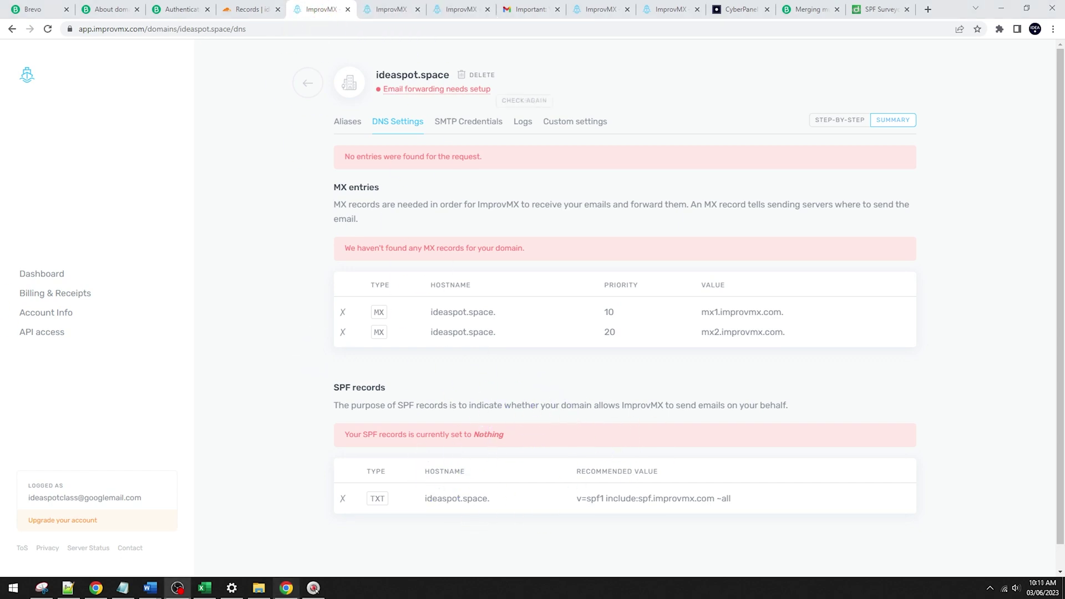
{"action": "left_click", "coordinate": [769, 311]}
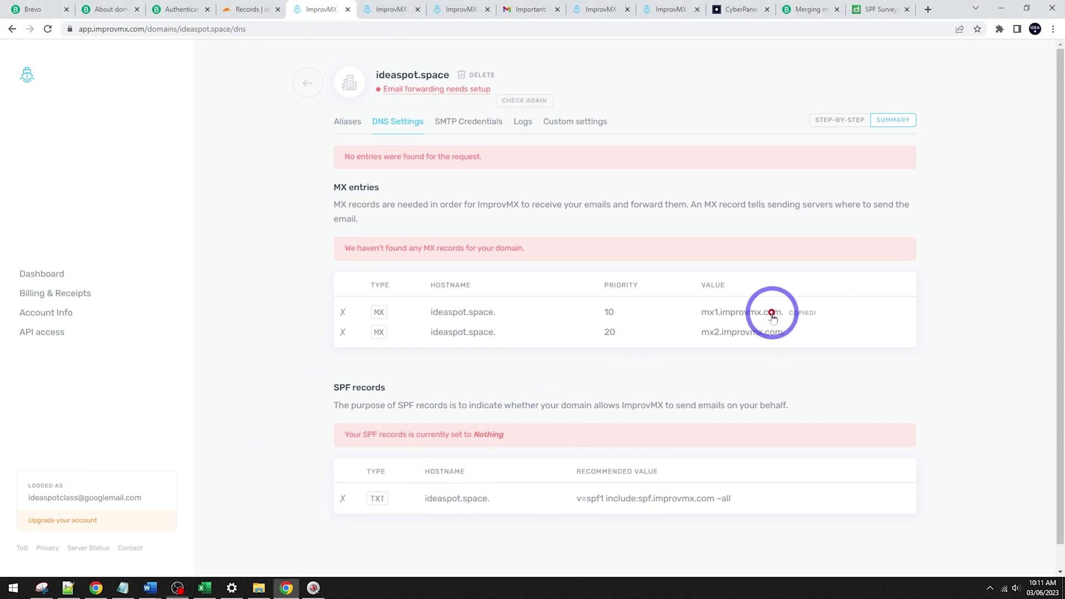
{"action": "left_click", "coordinate": [260, 9]}
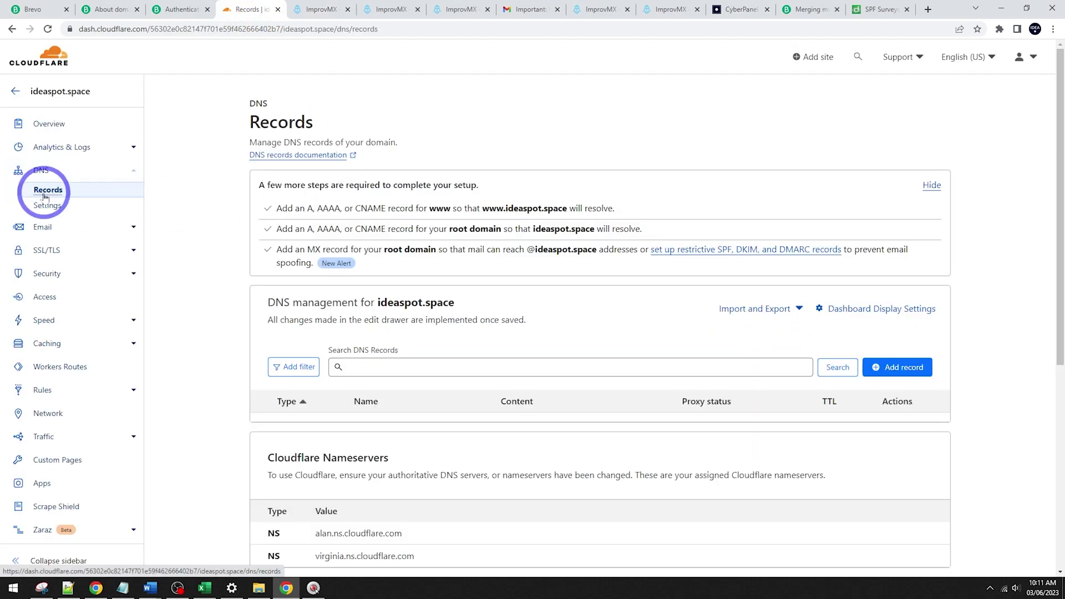
Step: Add an MX record named @ pointing to mx1.improvmx.com with priority 10
{"action": "left_click", "coordinate": [888, 375]}
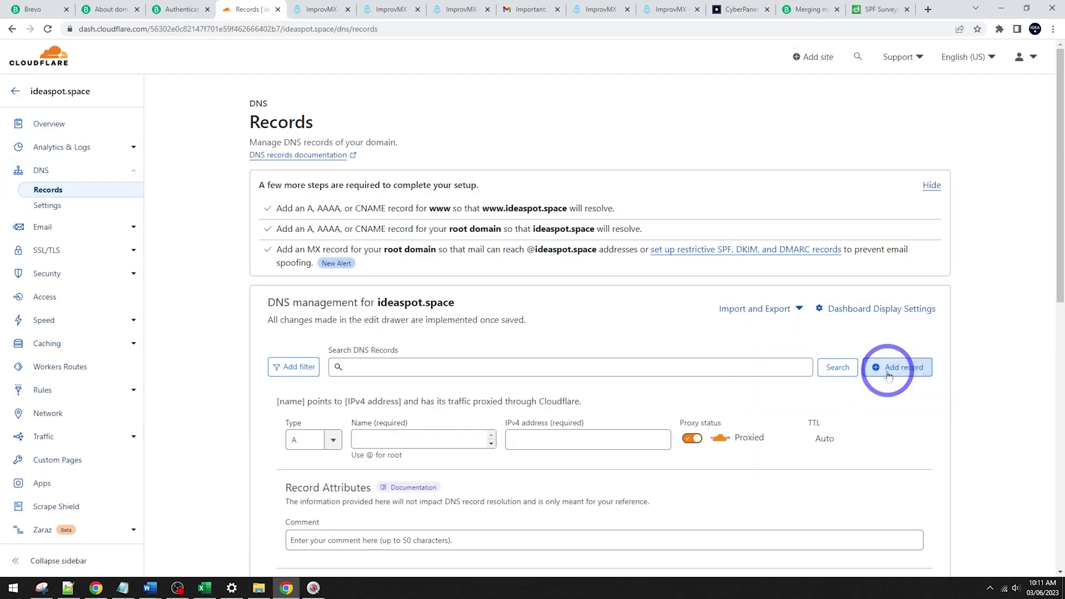
{"action": "left_click", "coordinate": [327, 439]}
{"action": "scroll", "coordinate": [326, 527], "scroll_direction": "down", "scroll_amount": 3}
{"action": "left_click", "coordinate": [298, 483]}
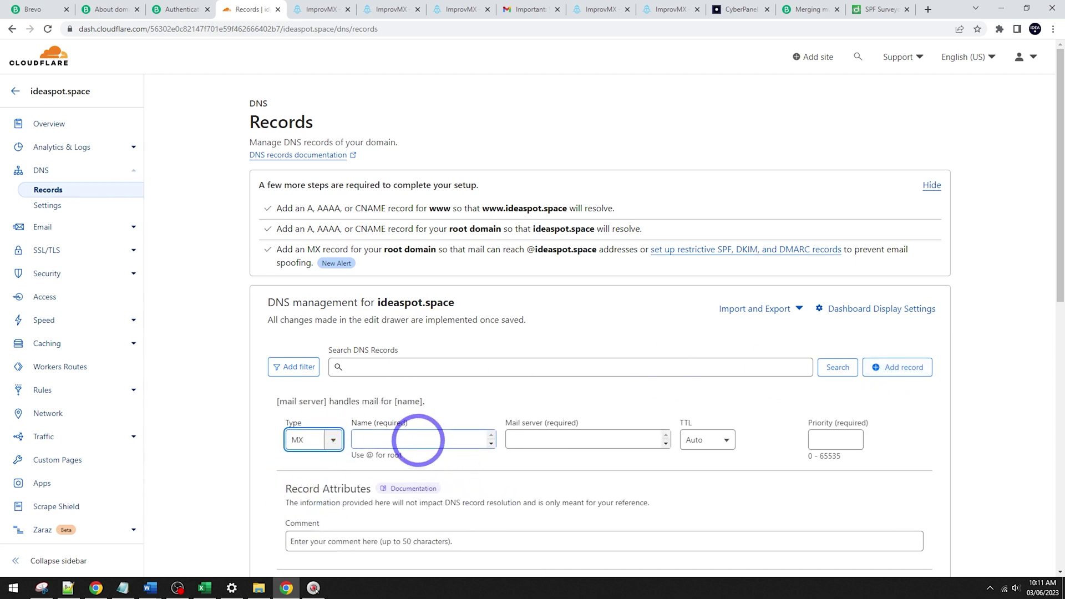
{"action": "type", "text": "@"}
{"action": "left_click", "coordinate": [533, 439]}
{"action": "key", "text": "ctrl+v"}
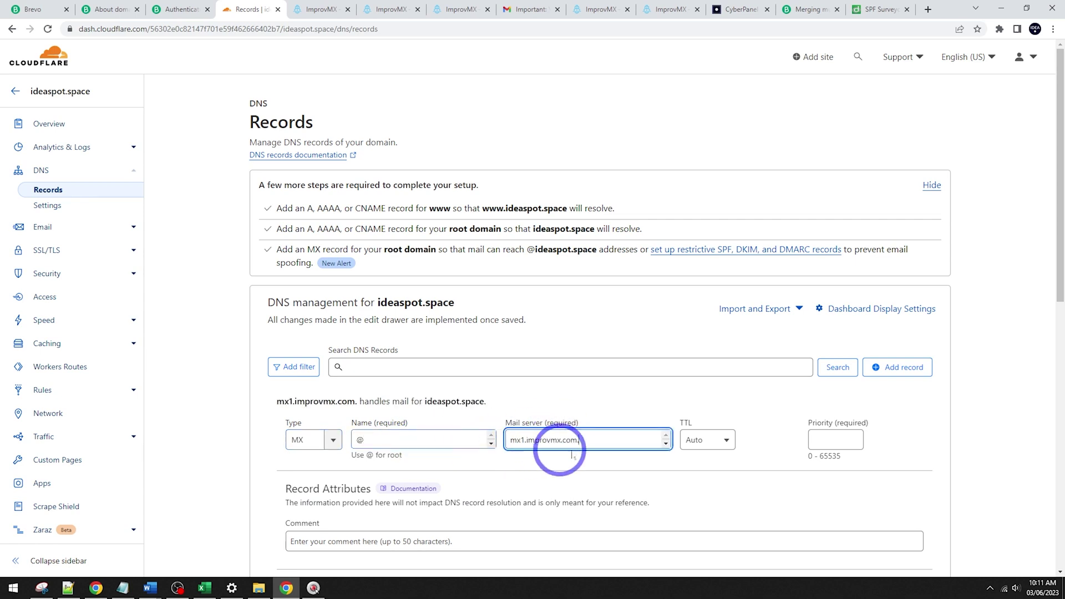
{"action": "key", "text": "BackSpace"}
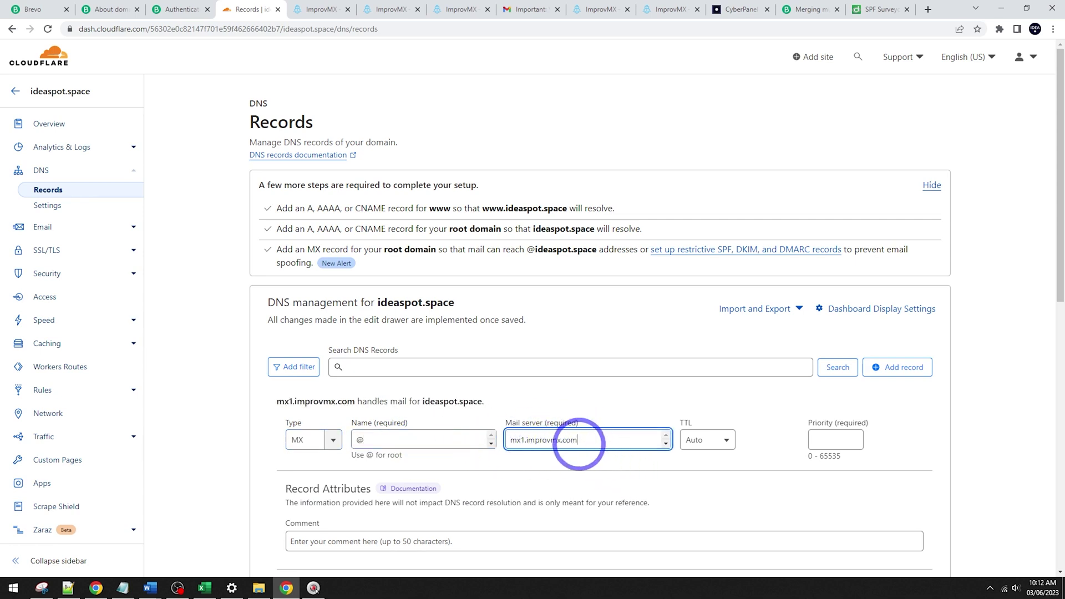
{"action": "left_click", "coordinate": [822, 442]}
{"action": "scroll", "coordinate": [594, 428], "scroll_direction": "down", "scroll_amount": 3}
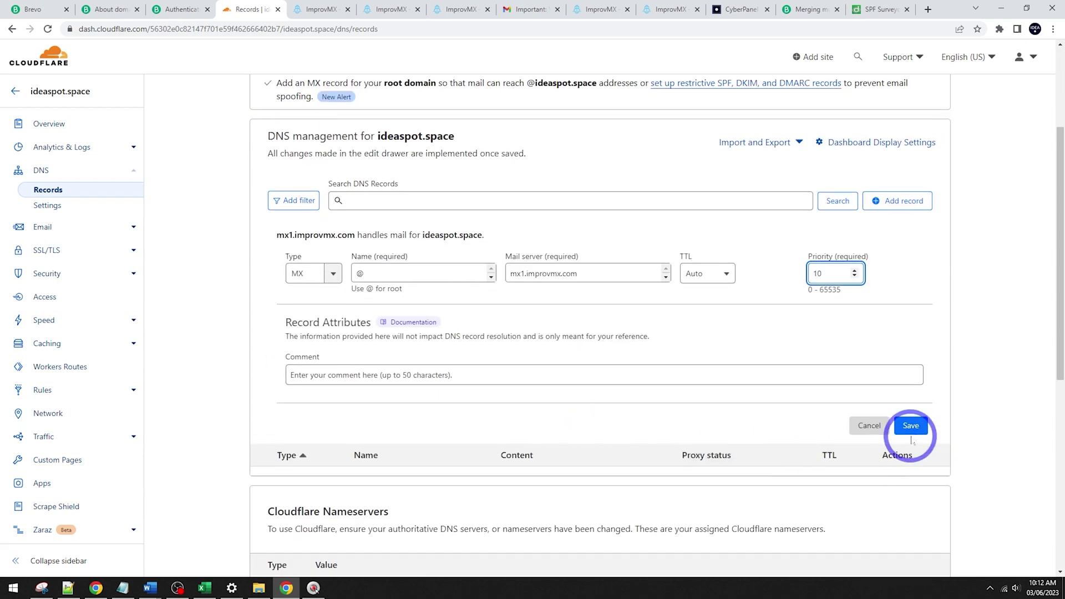
{"action": "left_click", "coordinate": [911, 426]}
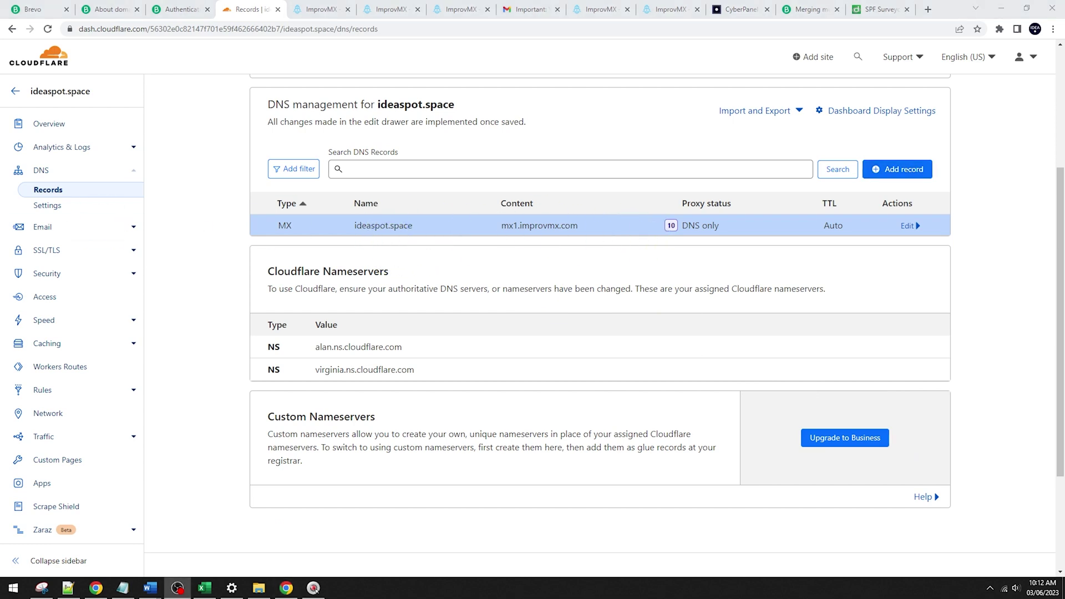
Step: Add a second MX record named @ pointing to mx2.improvmx.com with priority 20
{"action": "left_click", "coordinate": [317, 9]}
{"action": "left_click", "coordinate": [733, 332]}
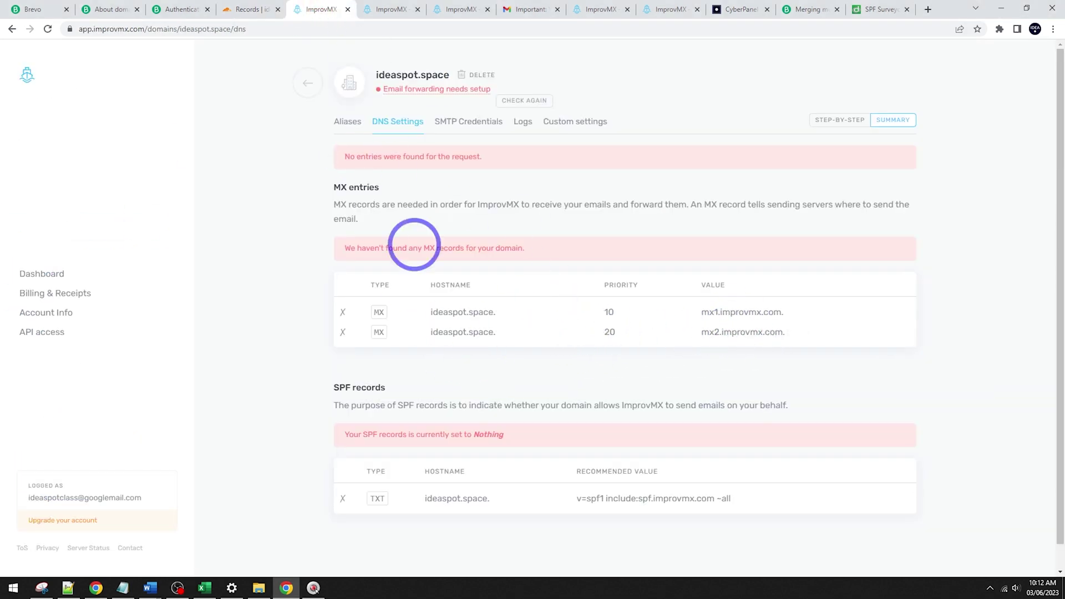
{"action": "left_click", "coordinate": [241, 9]}
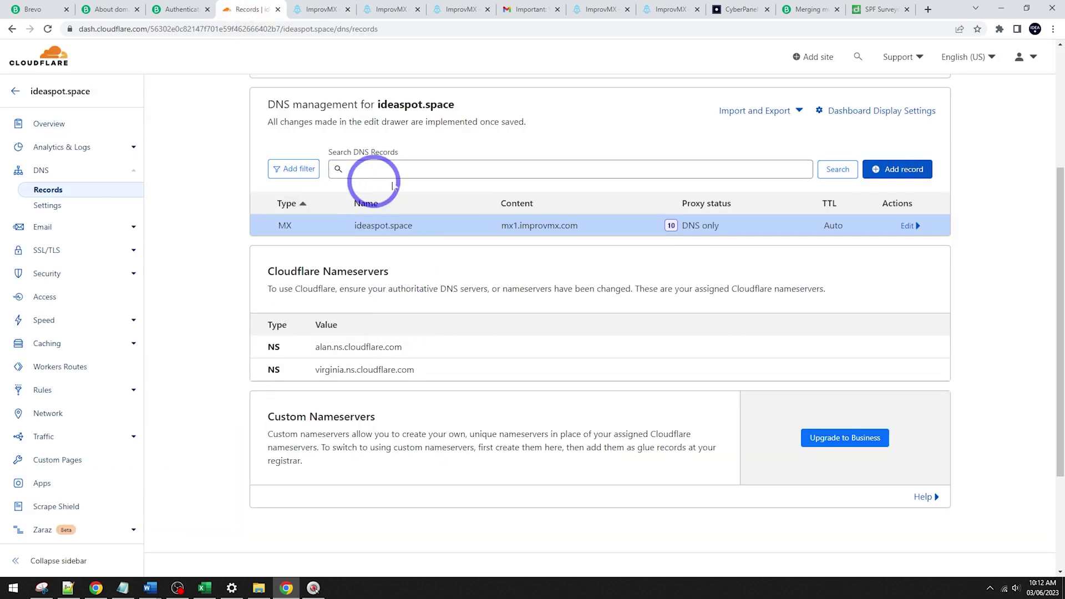
{"action": "left_click", "coordinate": [877, 170]}
{"action": "left_click", "coordinate": [333, 242]}
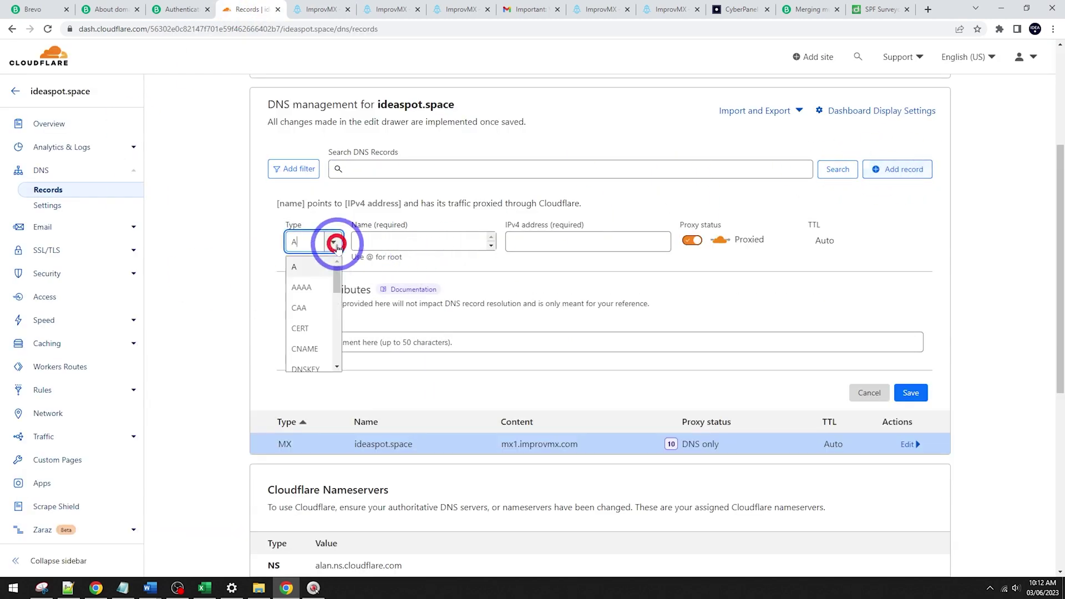
{"action": "scroll", "coordinate": [309, 311], "scroll_direction": "down", "scroll_amount": 3}
{"action": "left_click", "coordinate": [305, 339]}
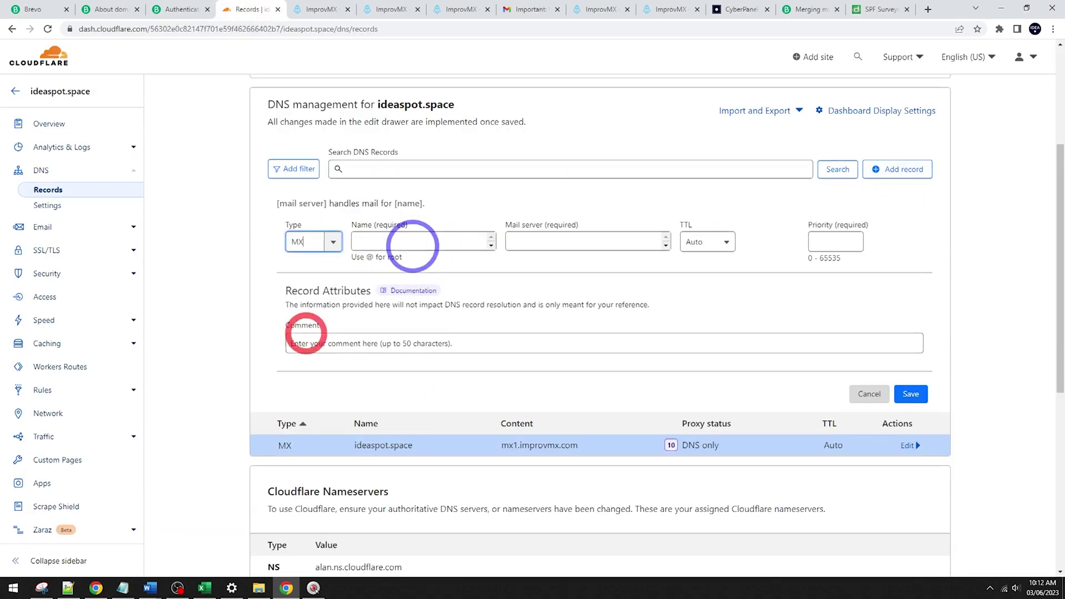
{"action": "left_click", "coordinate": [405, 242]}
{"action": "type", "text": "@"}
{"action": "left_click", "coordinate": [576, 240]}
{"action": "key", "text": "ctrl+v"}
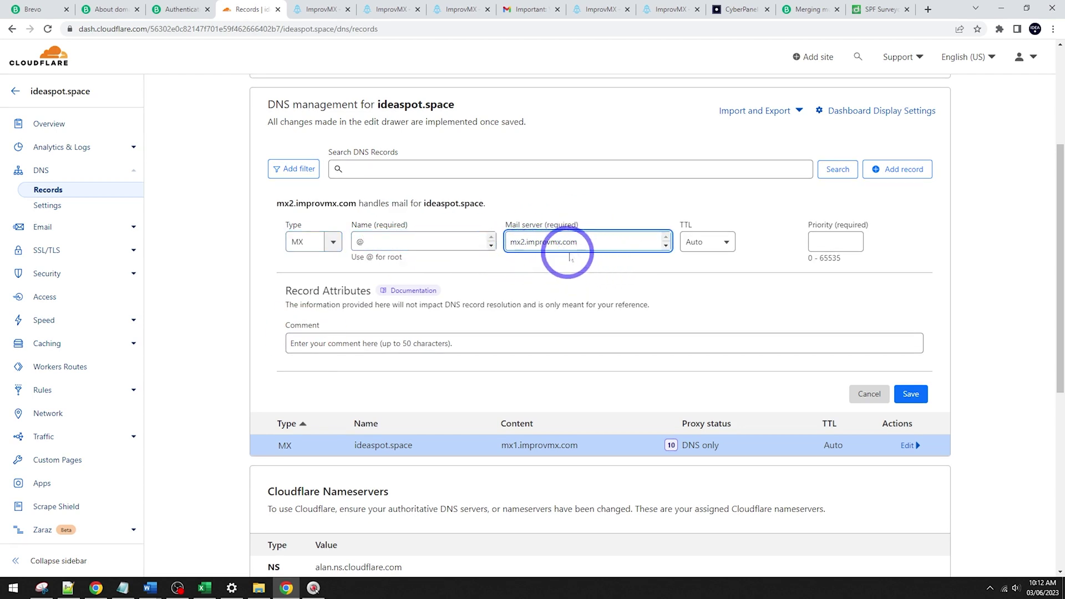
{"action": "left_click", "coordinate": [835, 242]}
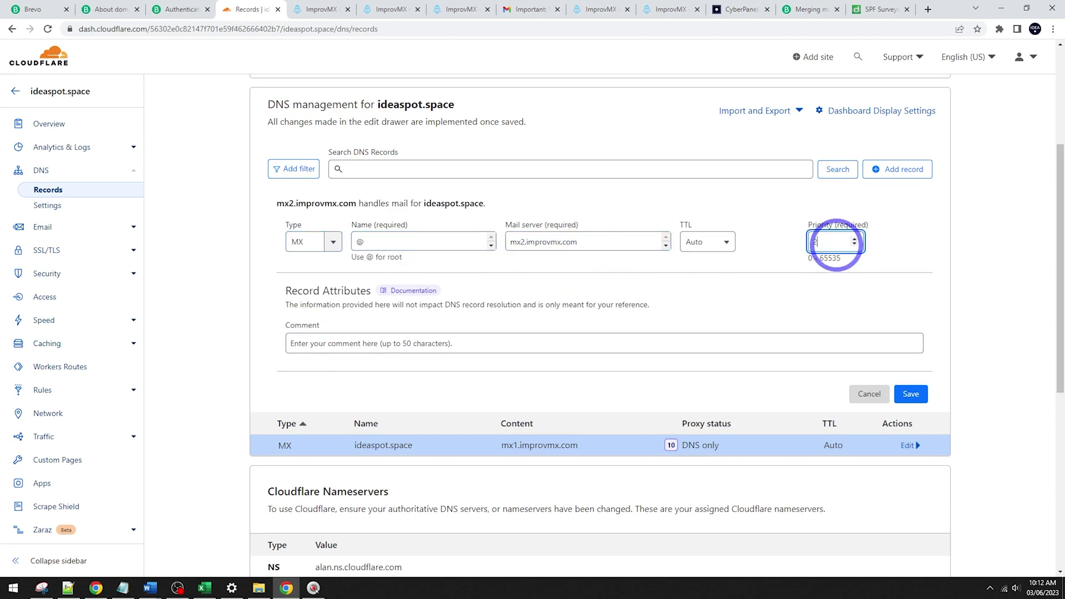
{"action": "left_click", "coordinate": [910, 395]}
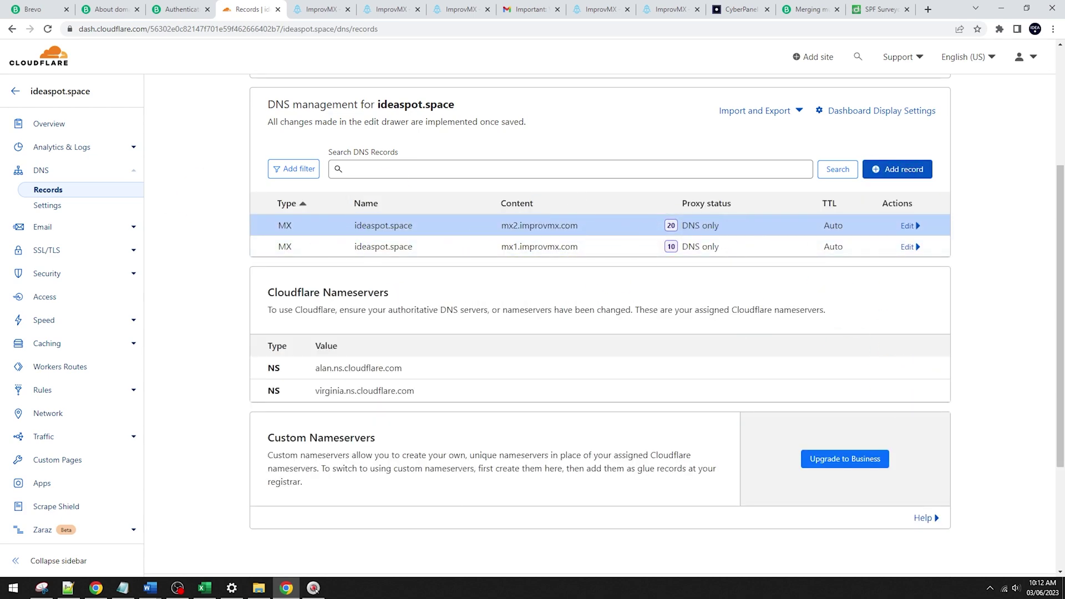
Step: Copy ImprovMX's recommended SPF value v=spf1 include:spf.improvmx.com ~all
{"action": "key", "text": "ctrl+Tab"}
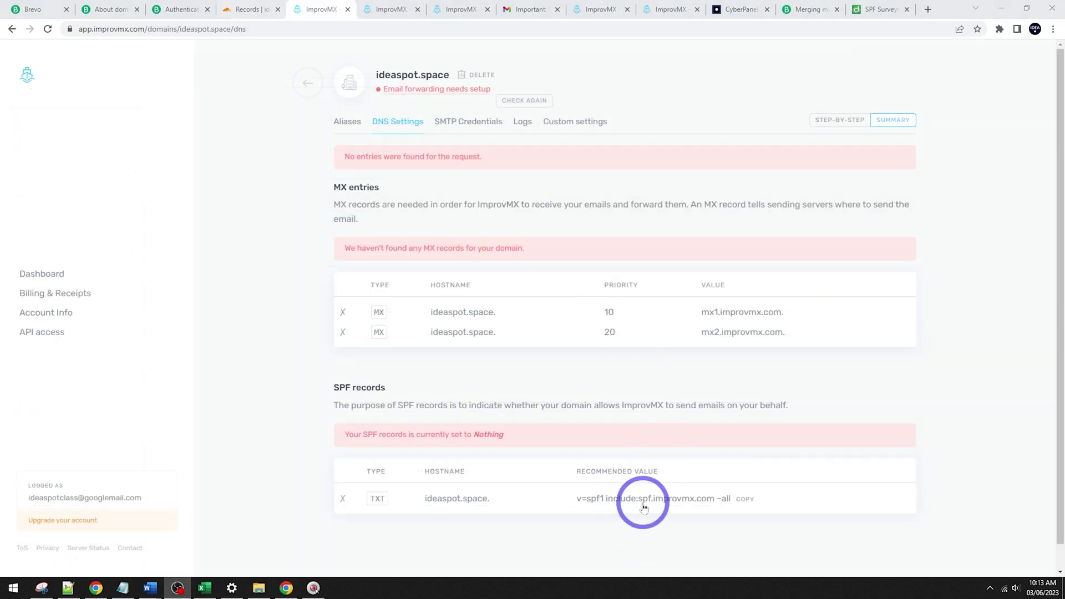
{"action": "left_click", "coordinate": [633, 501]}
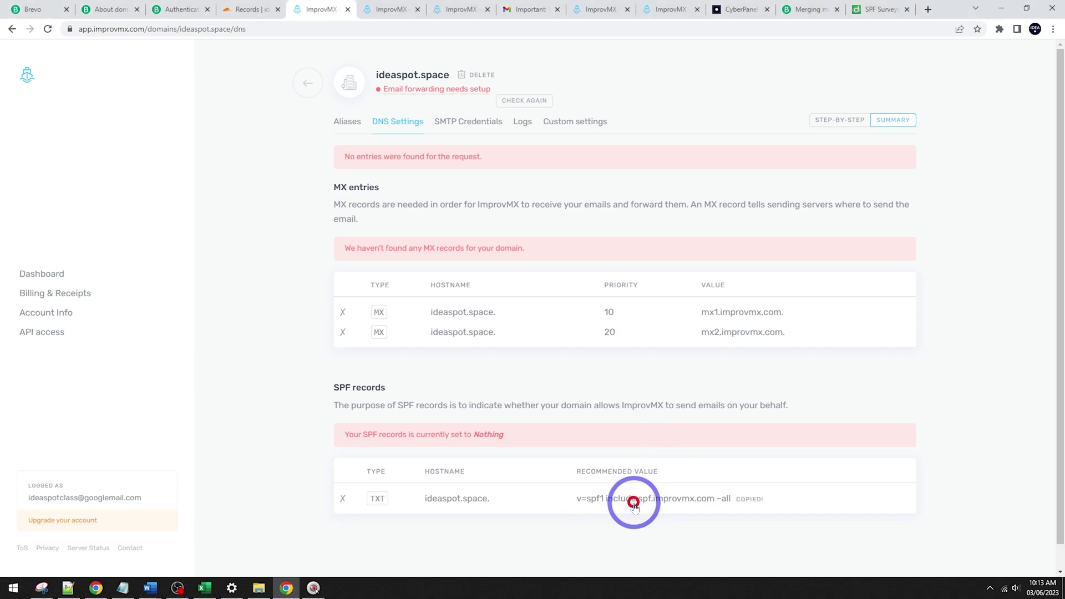
{"action": "left_click", "coordinate": [248, 9]}
Step: Add a Cloudflare TXT record named @ containing the SPF value and save it
{"action": "left_click", "coordinate": [902, 377]}
{"action": "left_click", "coordinate": [319, 447]}
{"action": "scroll", "coordinate": [311, 497], "scroll_direction": "down", "scroll_amount": 2}
{"action": "scroll", "coordinate": [311, 497], "scroll_direction": "down", "scroll_amount": 2}
{"action": "scroll", "coordinate": [309, 300], "scroll_direction": "down", "scroll_amount": 4}
{"action": "scroll", "coordinate": [303, 300], "scroll_direction": "down", "scroll_amount": 2}
{"action": "left_click", "coordinate": [299, 332]}
{"action": "left_click", "coordinate": [452, 225]}
{"action": "type", "text": "@"}
{"action": "left_click", "coordinate": [379, 282]}
{"action": "key", "text": "ctrl+v"}
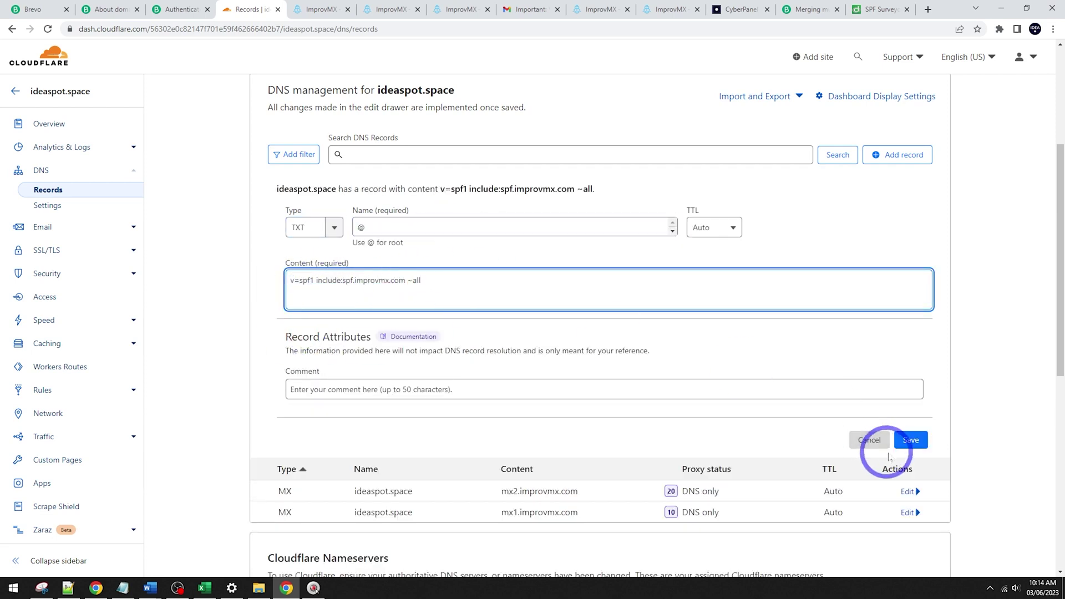
{"action": "left_click", "coordinate": [911, 440]}
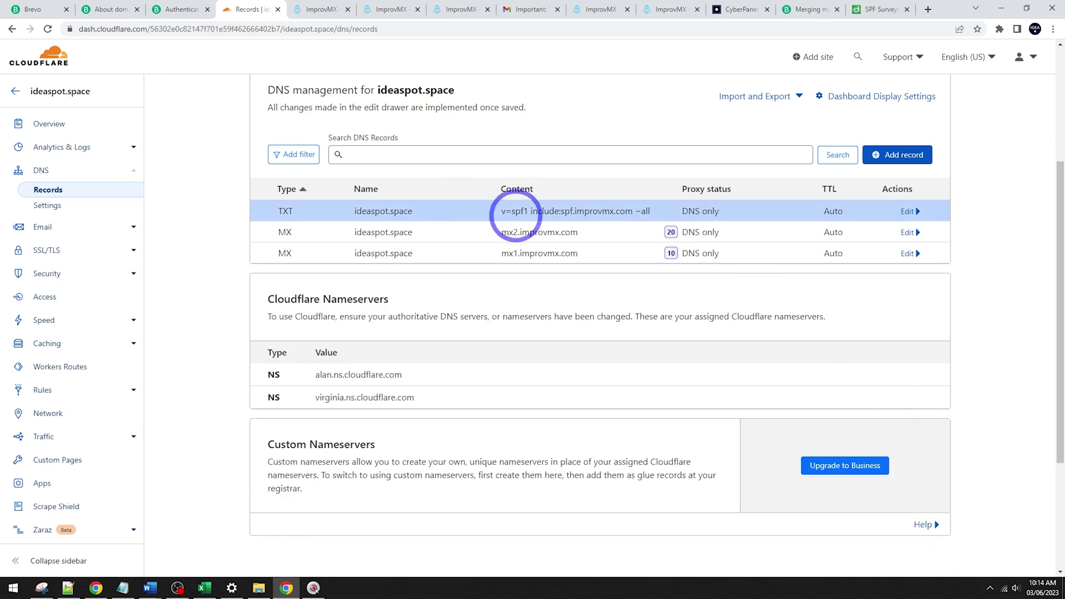
{"action": "left_click", "coordinate": [322, 9]}
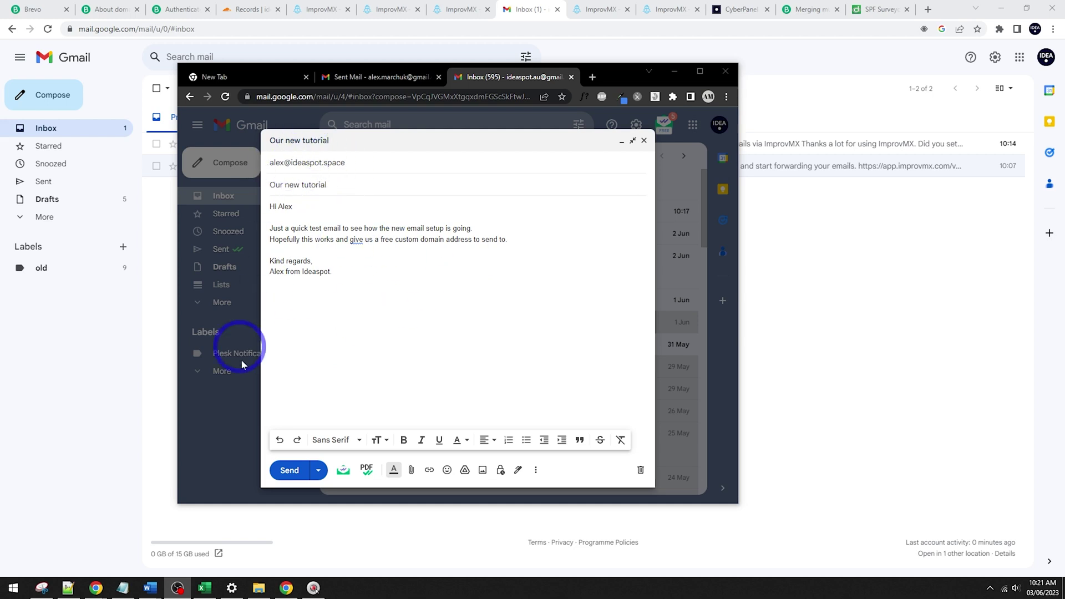
Step: Send the 'Our new tutorial' draft to the ideaspot.space address
{"action": "left_click", "coordinate": [289, 470]}
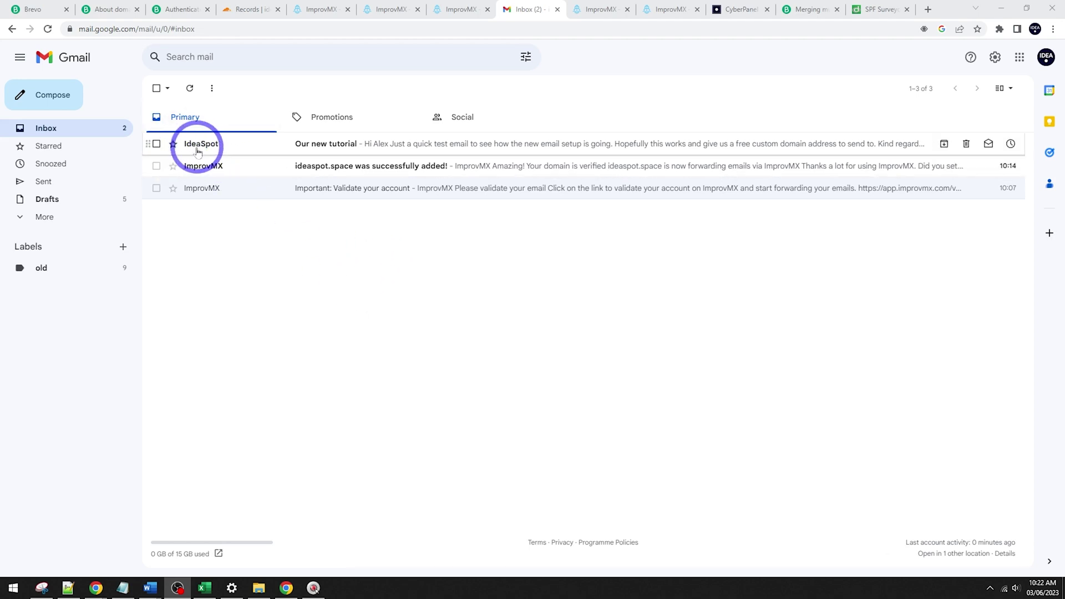
Step: Open the received 'Our new tutorial' message and choose Show original to view SPF, DKIM, DMARC results
{"action": "left_click", "coordinate": [305, 147]}
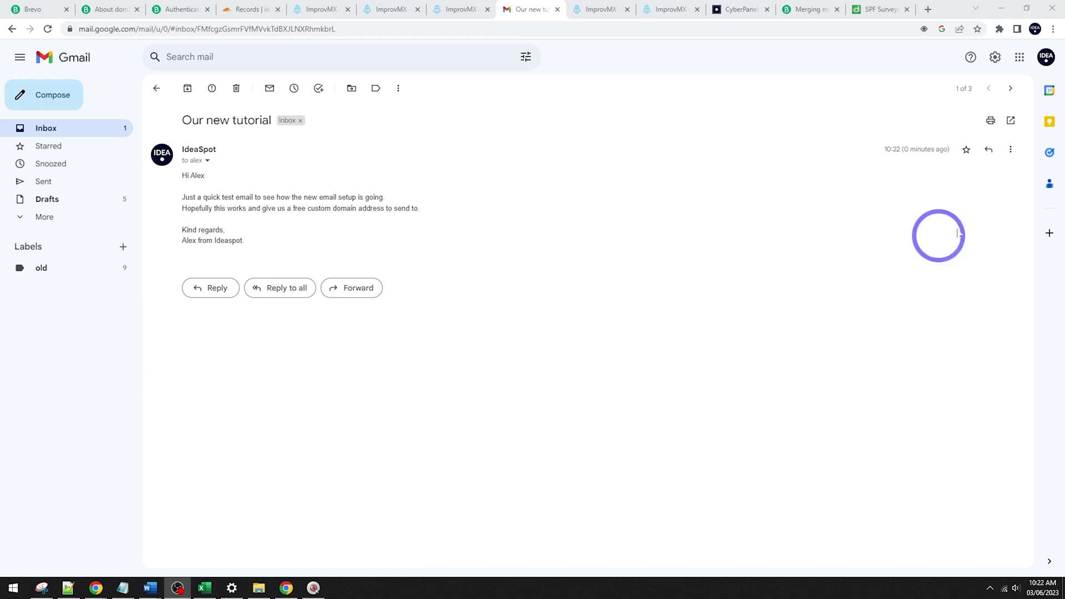
{"action": "left_click", "coordinate": [1012, 161]}
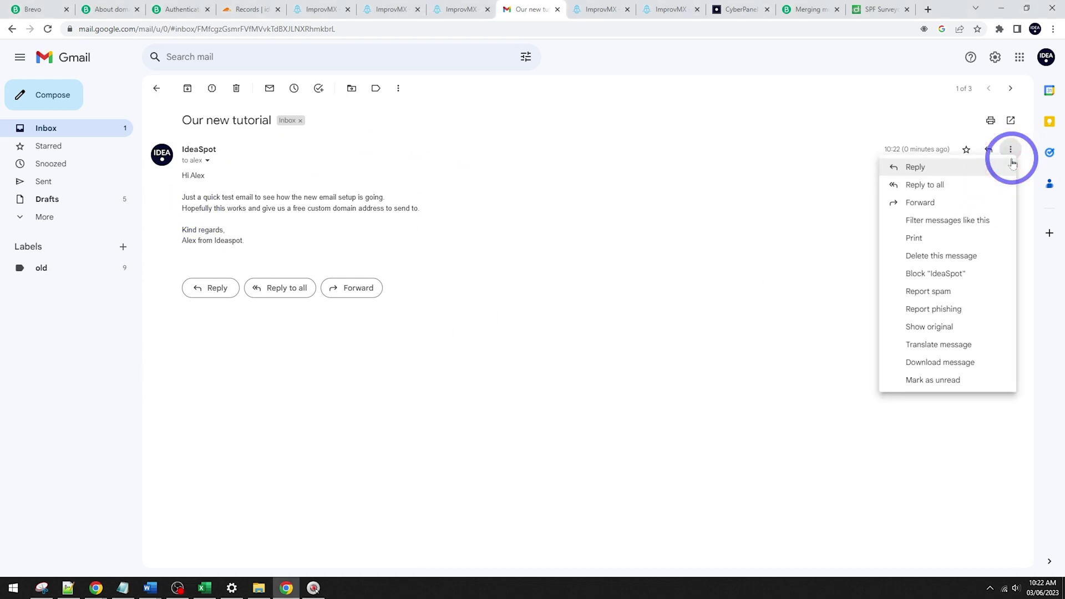
{"action": "left_click", "coordinate": [924, 328]}
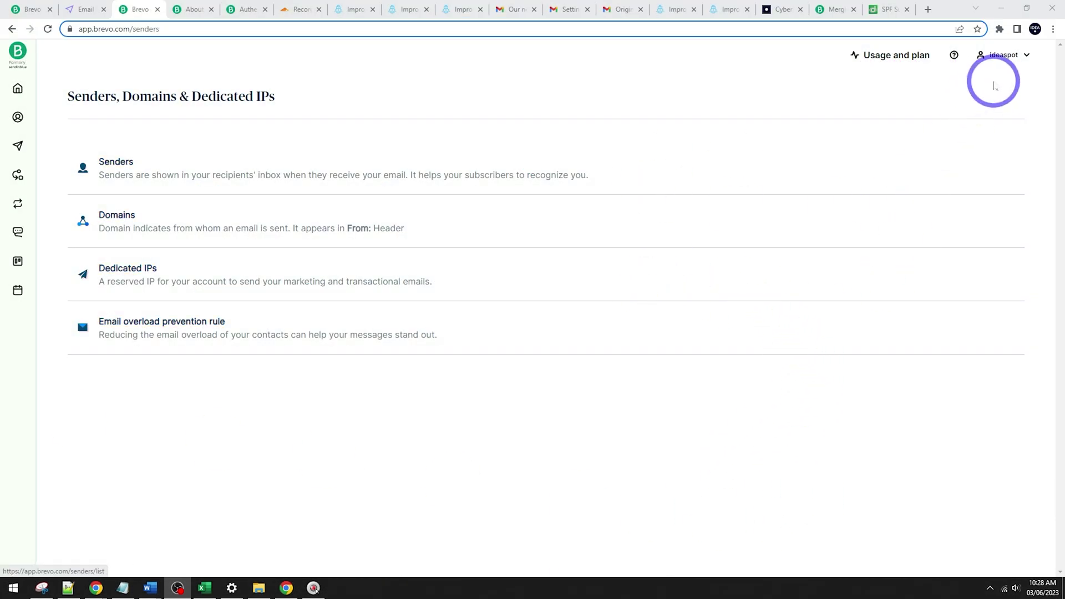
Step: Under Domains, add ideaspot.space as a sending domain and copy its Brevo code value
{"action": "left_click", "coordinate": [1007, 54]}
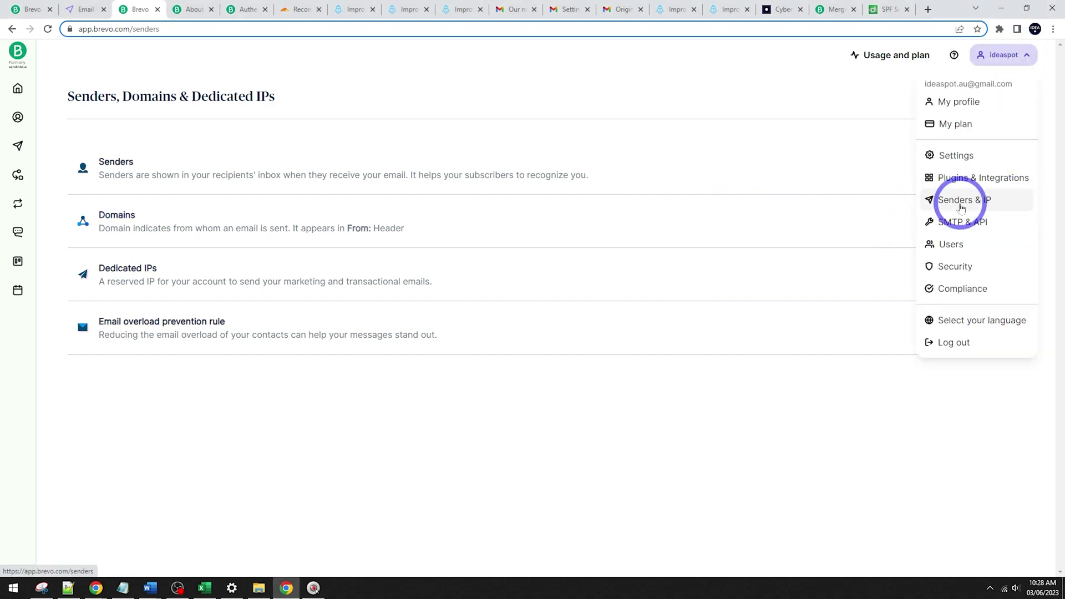
{"action": "left_click", "coordinate": [489, 434]}
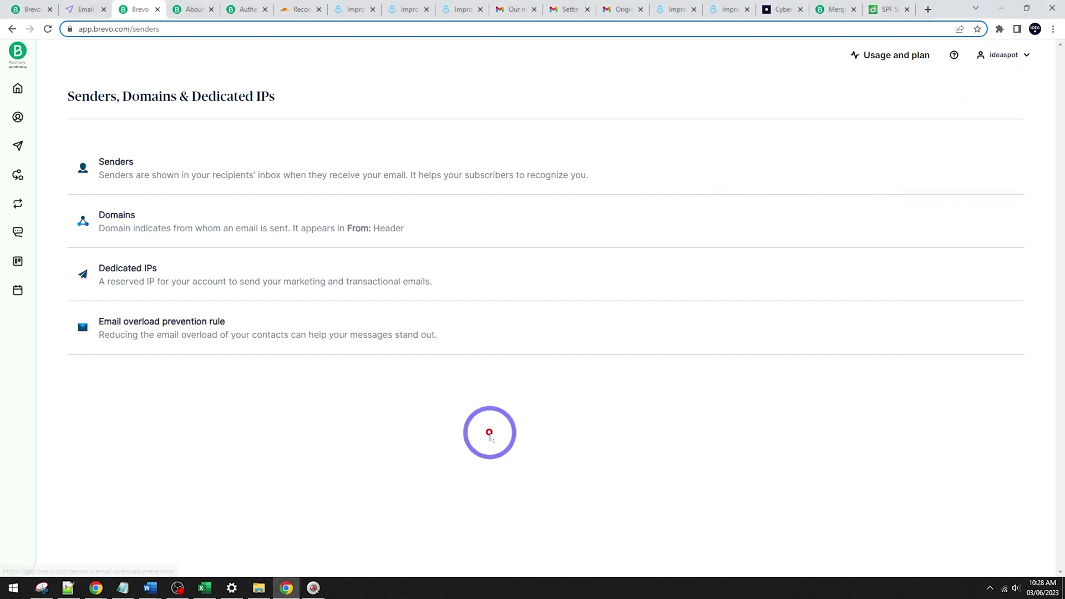
{"action": "left_click", "coordinate": [106, 215]}
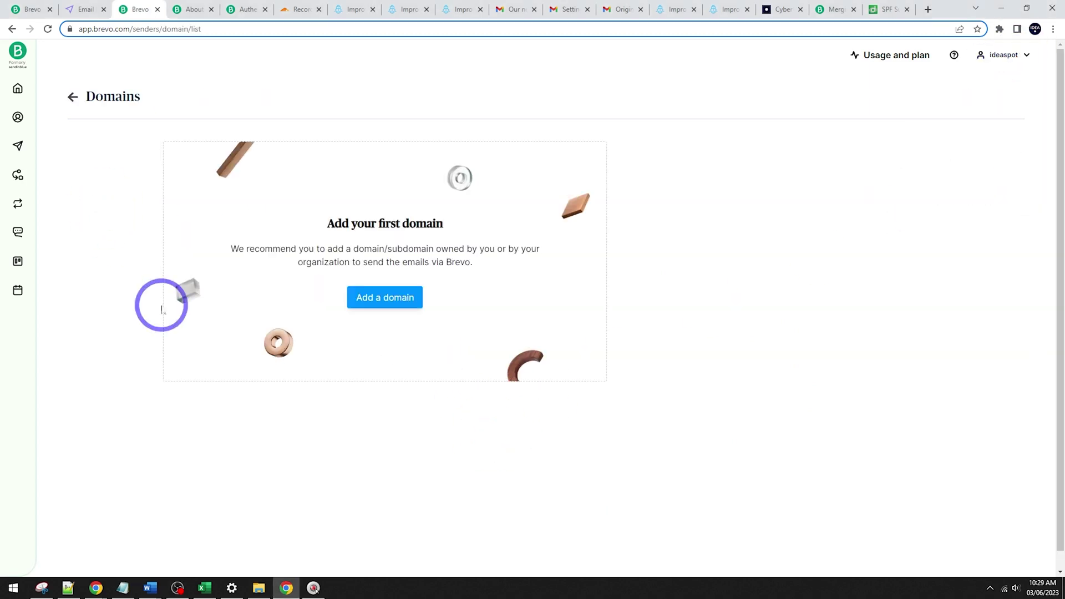
{"action": "left_click", "coordinate": [402, 294]}
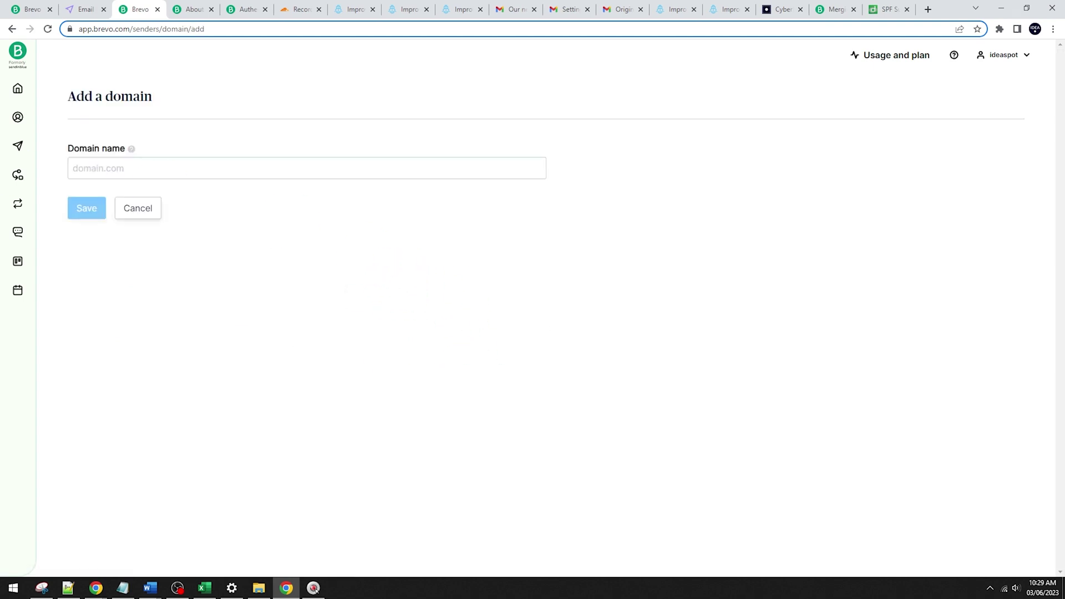
{"action": "key", "text": "ctrl+v"}
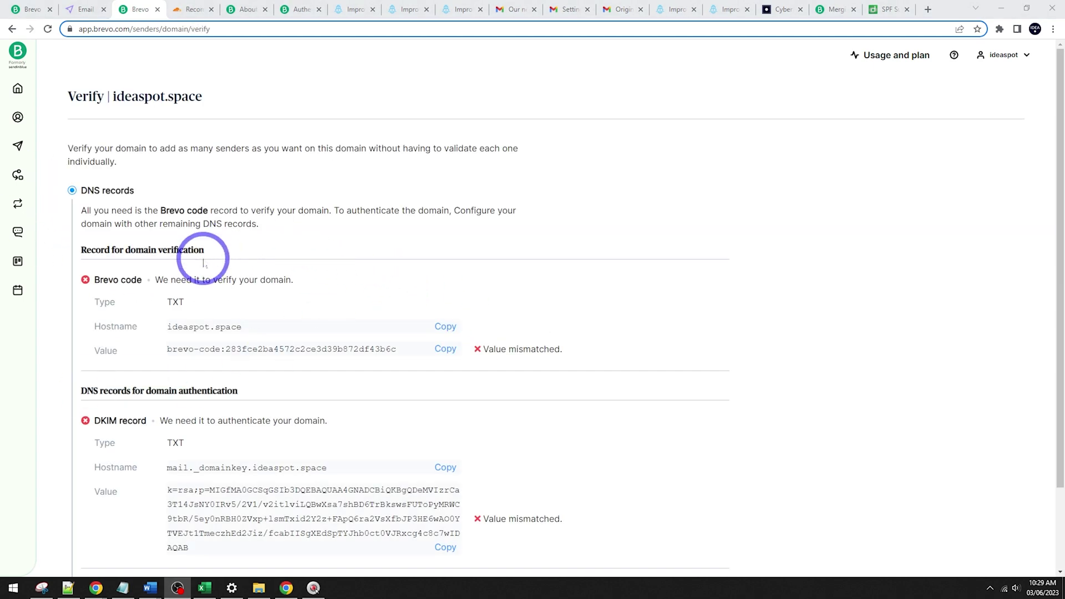
{"action": "scroll", "coordinate": [209, 257], "scroll_direction": "down", "scroll_amount": 2}
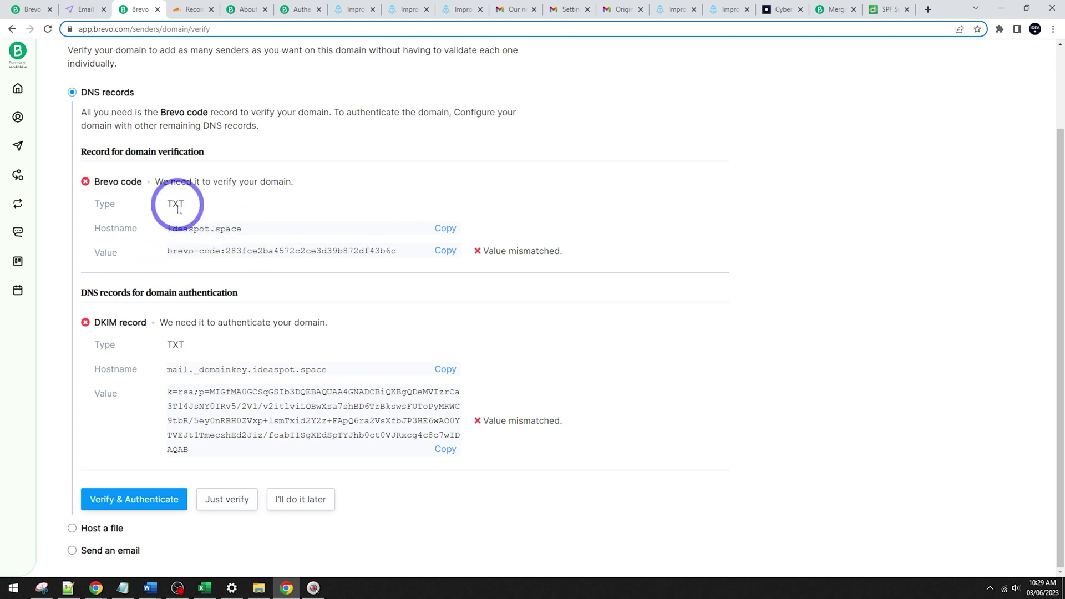
{"action": "left_click", "coordinate": [447, 253]}
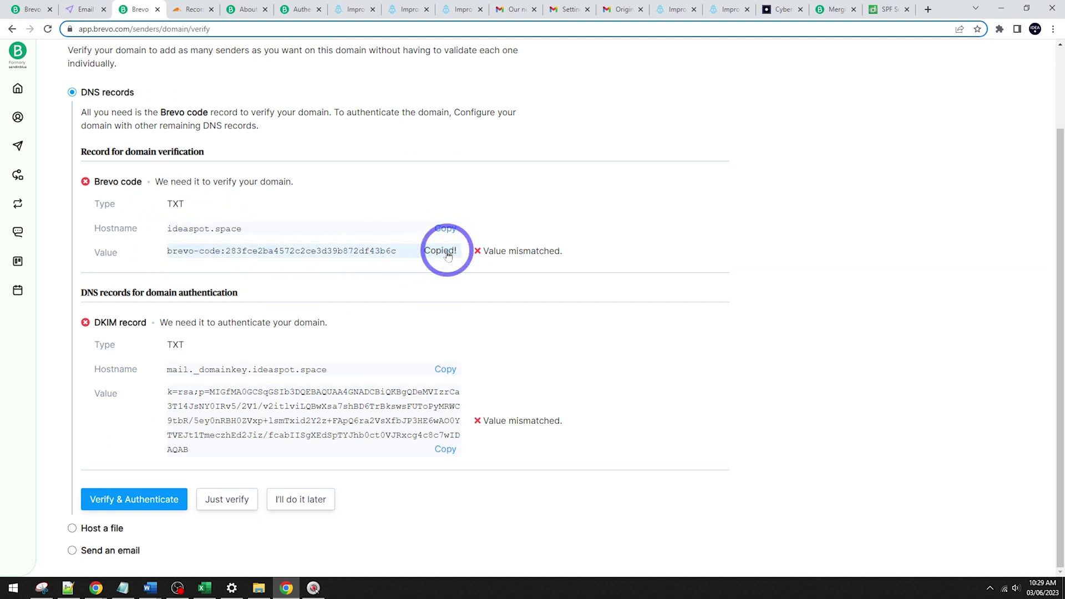
Step: Add a Cloudflare TXT record named @ holding the pasted brevo-code value, then return to Brevo
{"action": "left_click", "coordinate": [195, 9]}
{"action": "left_click", "coordinate": [891, 159]}
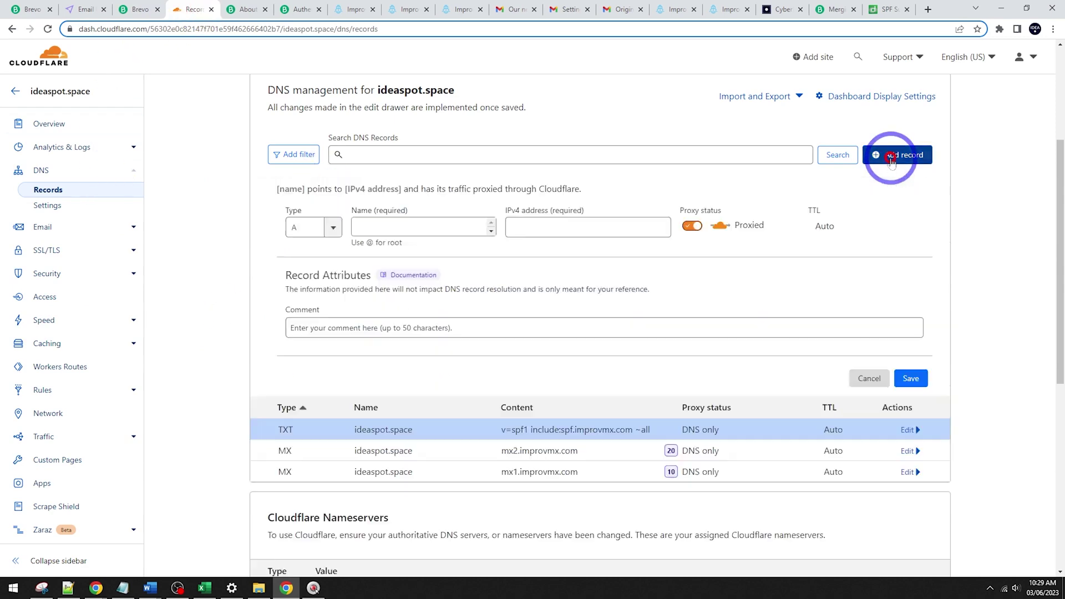
{"action": "left_click", "coordinate": [311, 228]}
{"action": "scroll", "coordinate": [333, 238], "scroll_direction": "down", "scroll_amount": 5}
{"action": "scroll", "coordinate": [333, 244], "scroll_direction": "up", "scroll_amount": 5}
{"action": "left_click_drag", "start_coordinate": [338, 268], "coordinate": [313, 338]}
{"action": "left_click", "coordinate": [312, 337]}
{"action": "left_click", "coordinate": [409, 224]}
{"action": "type", "text": "@"}
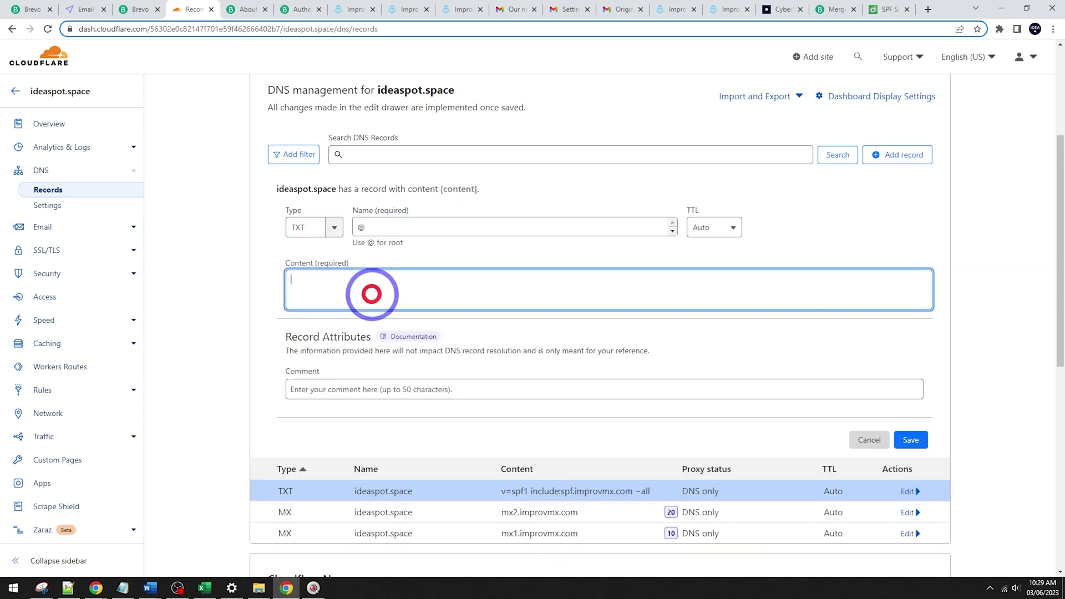
{"action": "left_click", "coordinate": [371, 295]}
{"action": "key", "text": "ctrl+v"}
{"action": "left_click", "coordinate": [914, 441]}
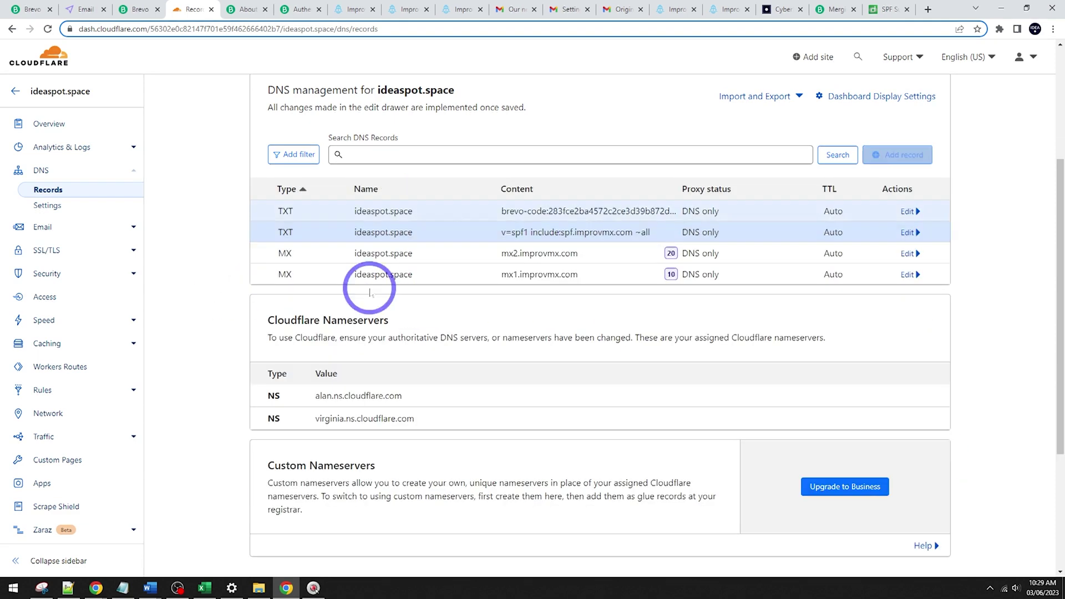
{"action": "left_click", "coordinate": [141, 11]}
Step: Start a new Cloudflare TXT record named mail._domainkey, copied from Brevo's DKIM hostname
{"action": "left_click", "coordinate": [219, 409]}
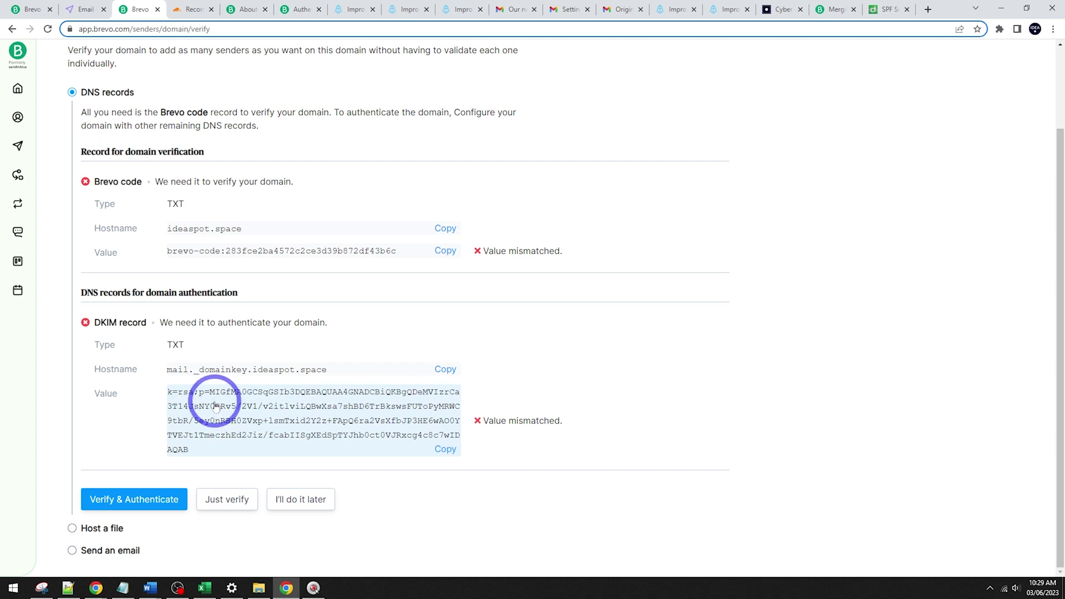
{"action": "left_click_drag", "start_coordinate": [247, 374], "coordinate": [172, 379]}
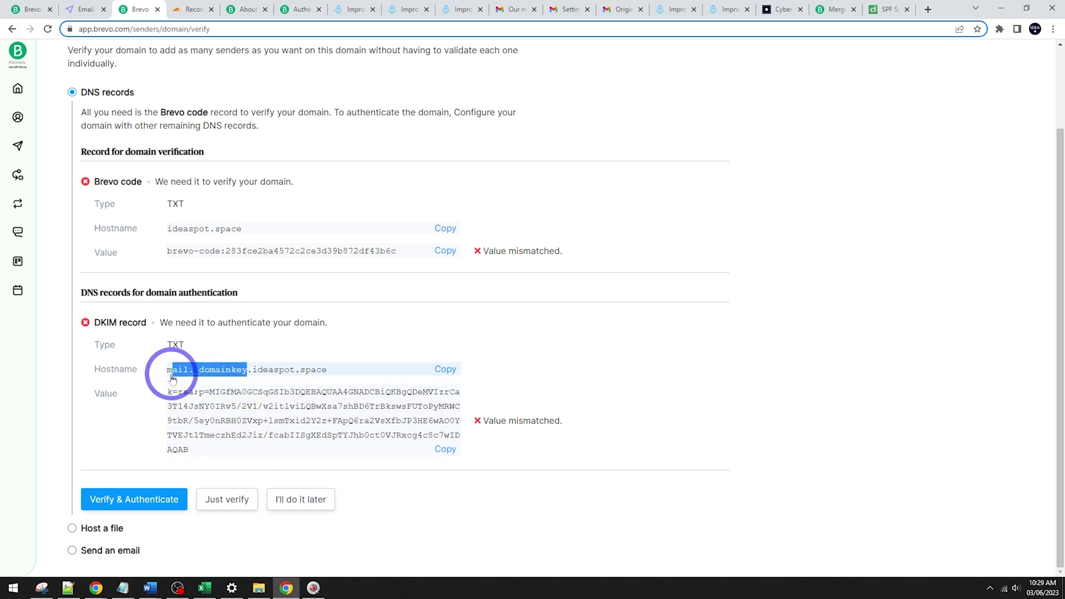
{"action": "left_click", "coordinate": [180, 9]}
{"action": "left_click", "coordinate": [890, 161]}
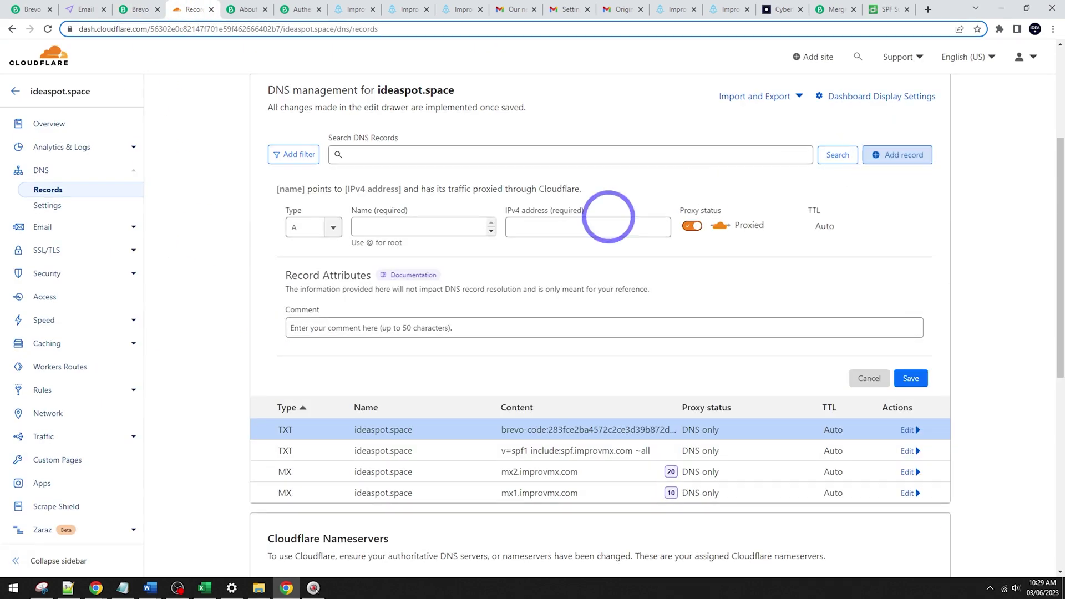
{"action": "left_click", "coordinate": [332, 228]}
{"action": "scroll", "coordinate": [321, 310], "scroll_direction": "down", "scroll_amount": 3}
{"action": "scroll", "coordinate": [321, 310], "scroll_direction": "down", "scroll_amount": 3}
{"action": "left_click", "coordinate": [295, 343]}
{"action": "left_click", "coordinate": [402, 225]}
{"action": "key", "text": "ctrl+v"}
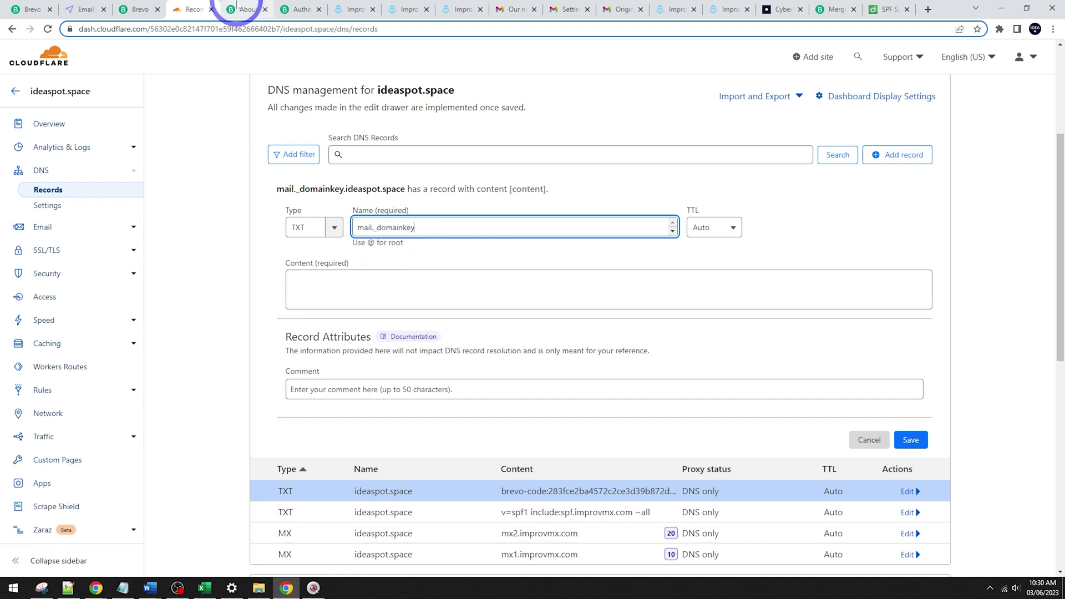
Step: Paste Brevo's DKIM key into the TXT record's content and save it
{"action": "left_click", "coordinate": [145, 11]}
{"action": "left_click", "coordinate": [446, 447]}
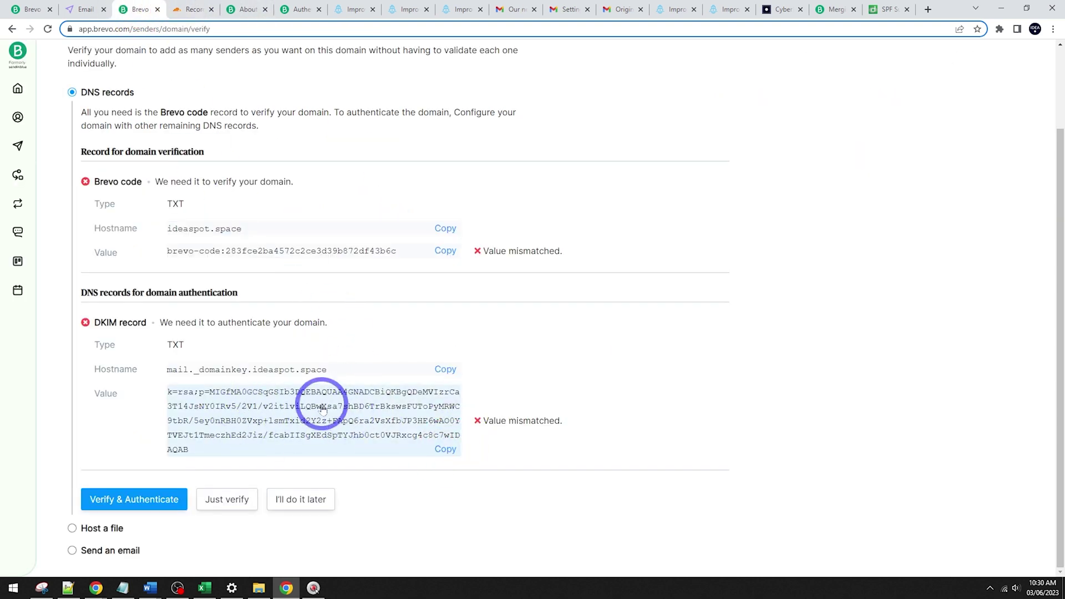
{"action": "left_click", "coordinate": [200, 9]}
{"action": "left_click", "coordinate": [376, 287]}
{"action": "key", "text": "ctrl+v"}
{"action": "left_click", "coordinate": [913, 468]}
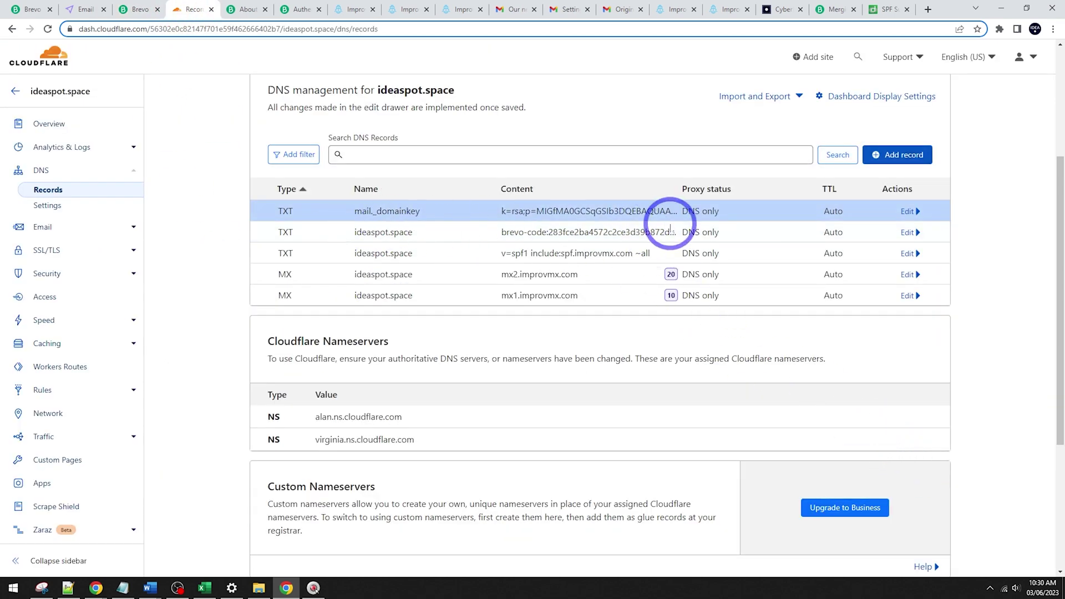
Step: Authenticate ideaspot.space in Brevo and view the SMTP & API settings (smtp-relay.sendinblue.com, port 587)
{"action": "left_click", "coordinate": [136, 10]}
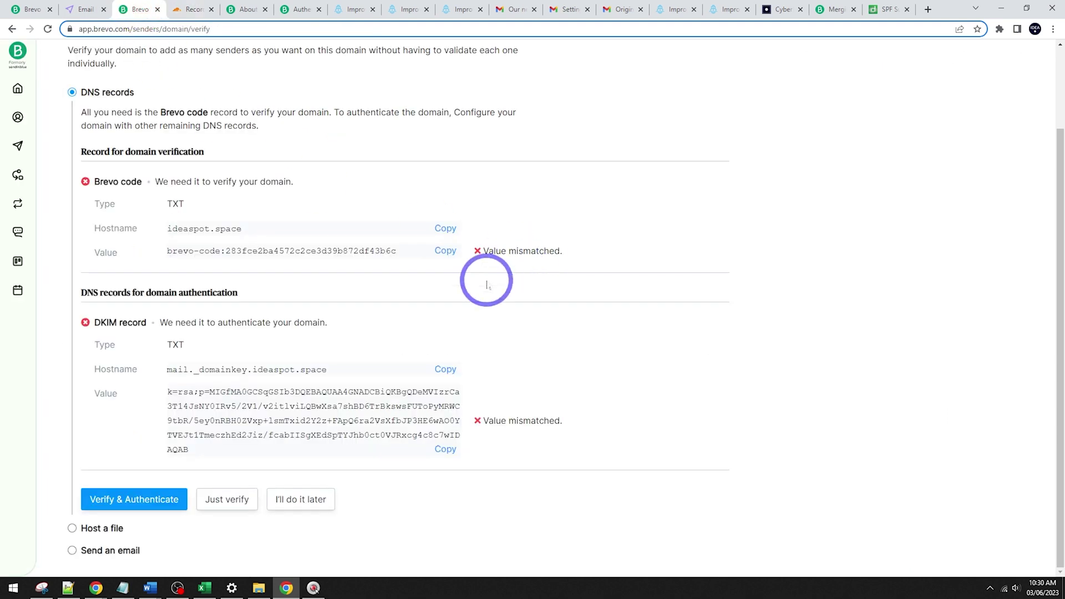
{"action": "left_click", "coordinate": [138, 510]}
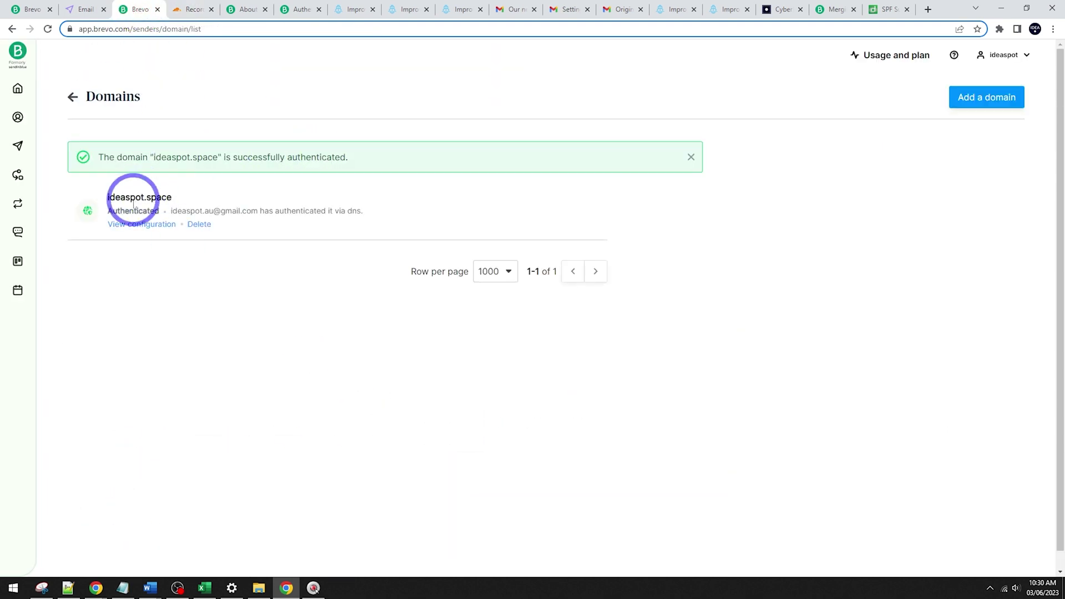
{"action": "left_click", "coordinate": [1004, 55]}
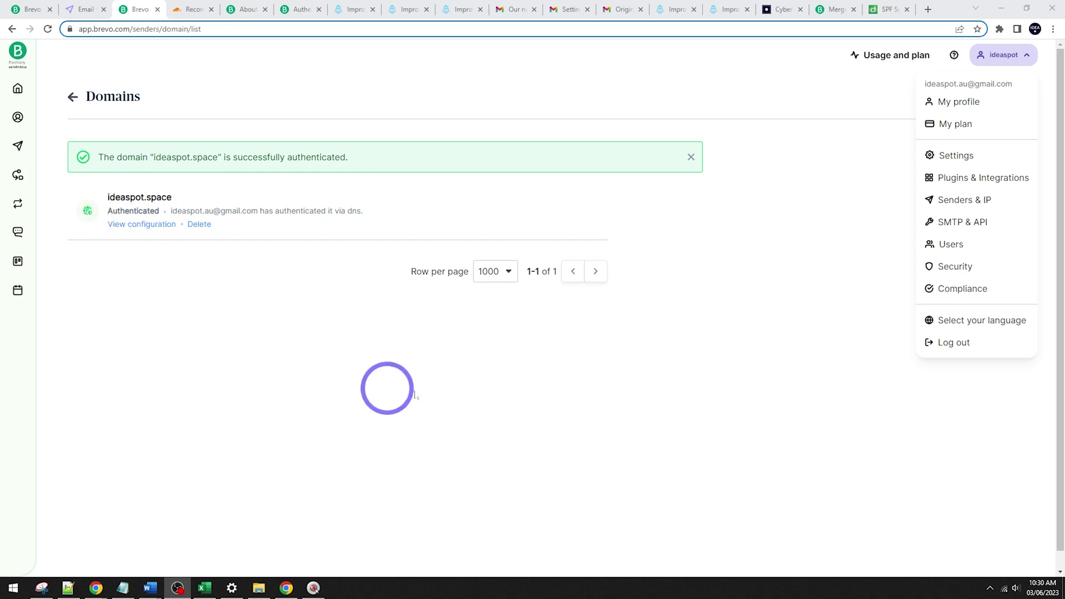
{"action": "left_click", "coordinate": [1010, 57]}
{"action": "left_click", "coordinate": [1010, 57]}
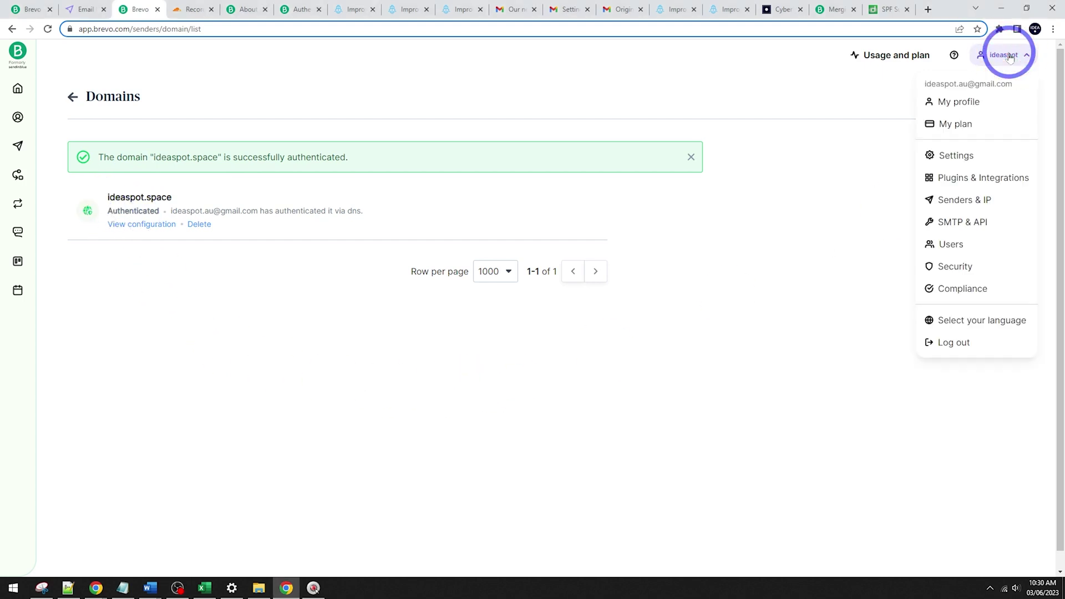
{"action": "left_click", "coordinate": [950, 222]}
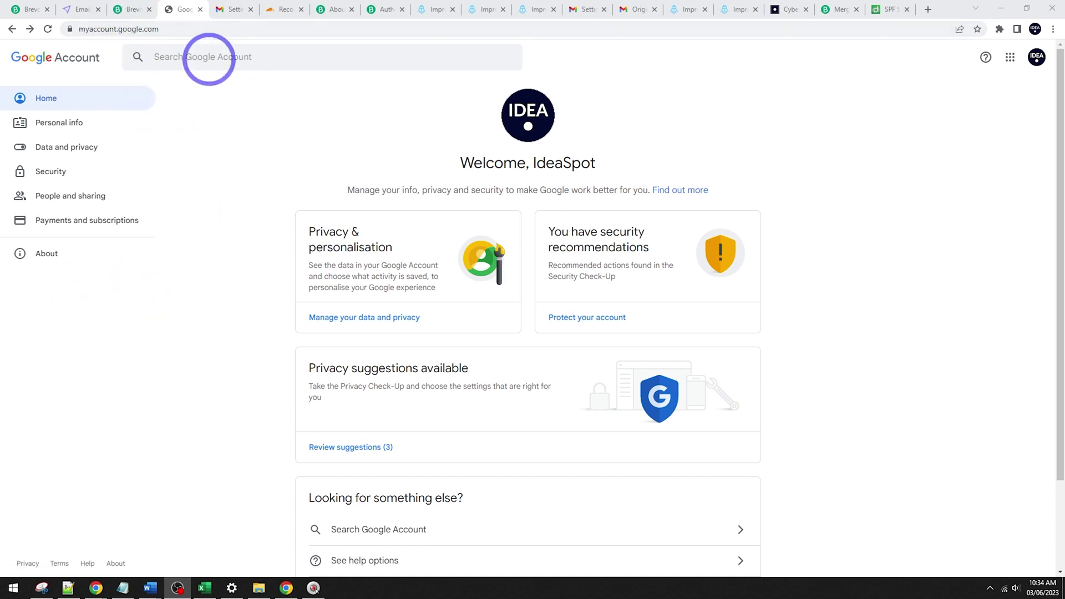
Step: Search Google Account for '2-step' and open the 2-Step Verification settings
{"action": "left_click", "coordinate": [205, 57]}
{"action": "type", "text": "2-step"}
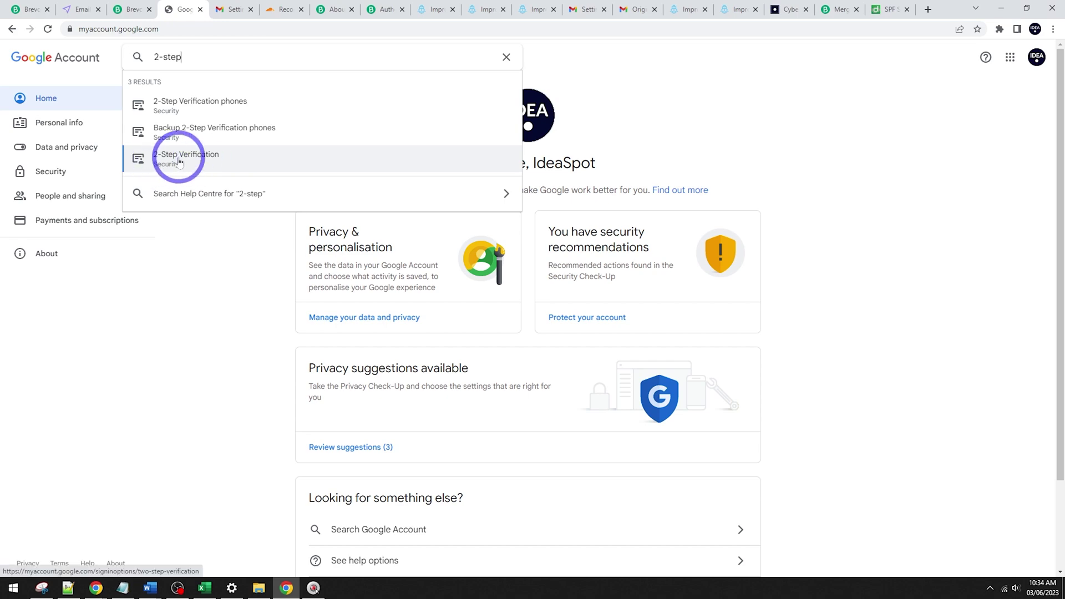
{"action": "left_click", "coordinate": [178, 162]}
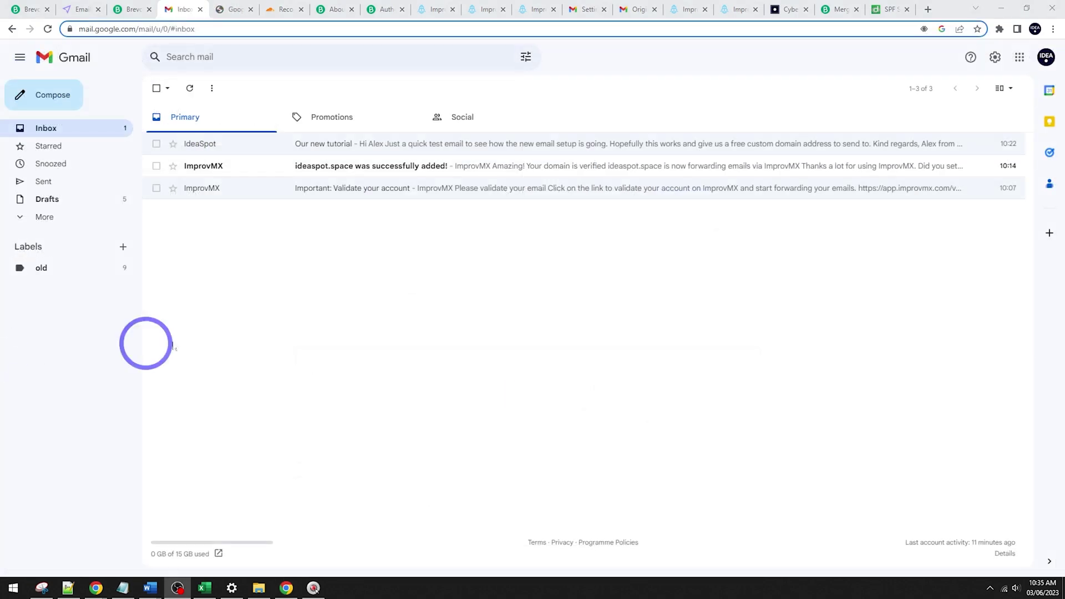
Step: Add the ideaspot.space address as a Gmail send-as address, unticking Treat as an alias
{"action": "left_click", "coordinate": [995, 57]}
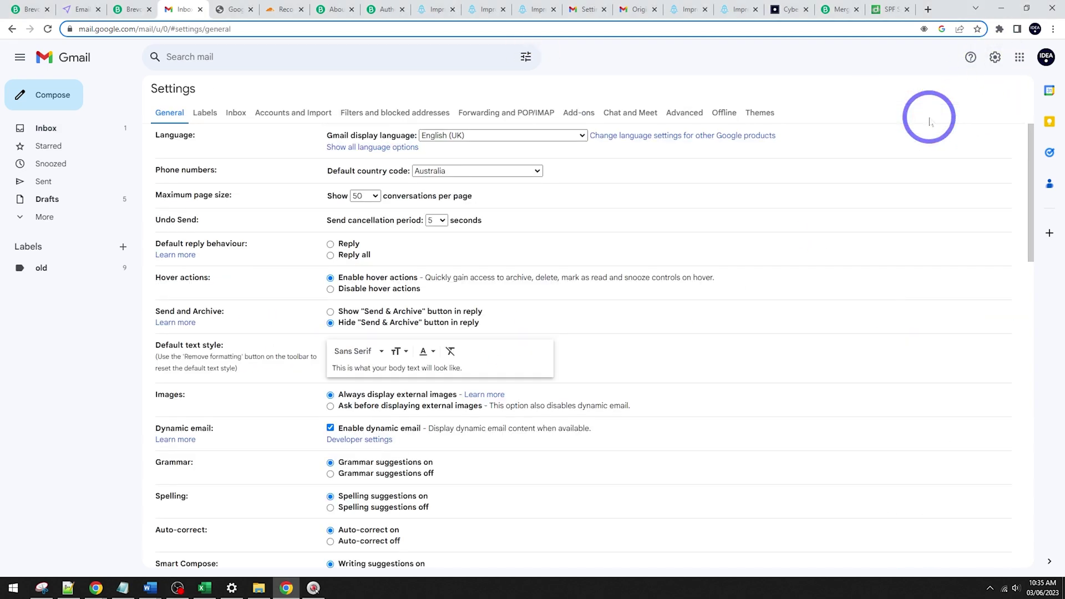
{"action": "left_click", "coordinate": [279, 111]}
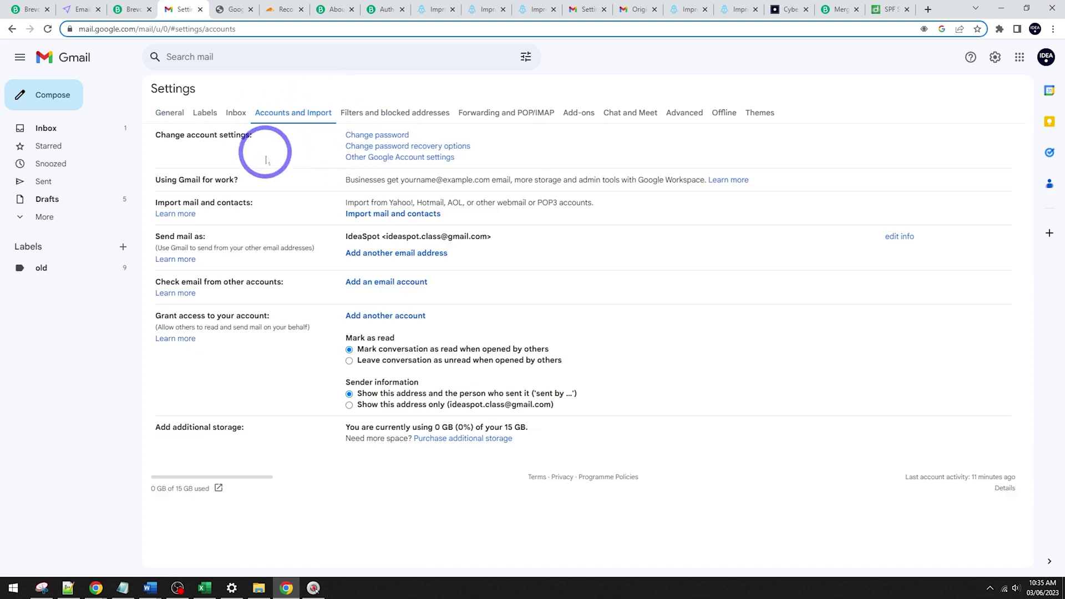
{"action": "left_click", "coordinate": [372, 254]}
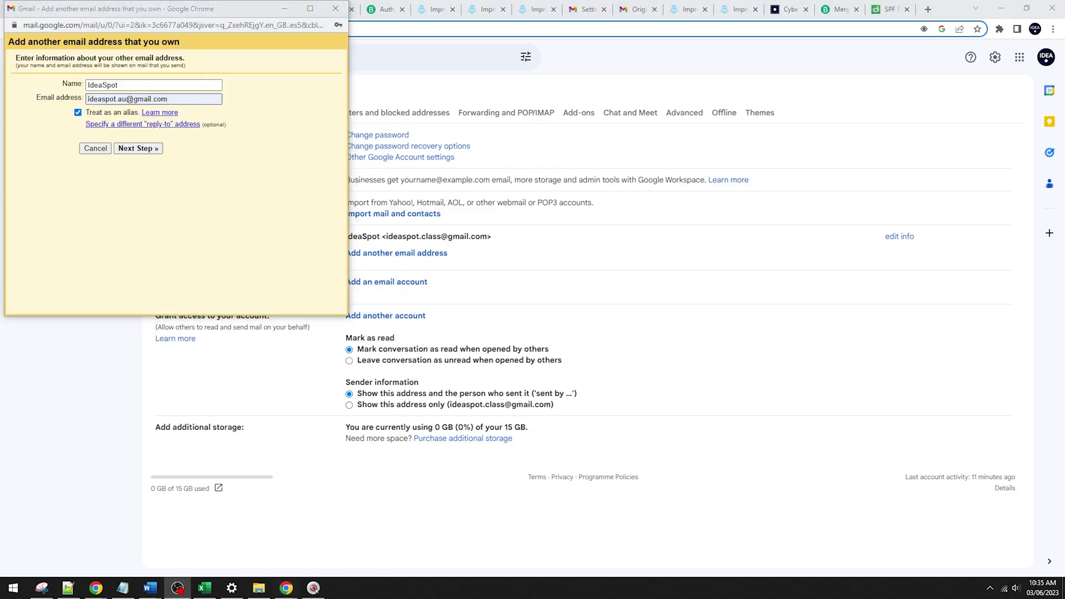
{"action": "left_click", "coordinate": [43, 95]}
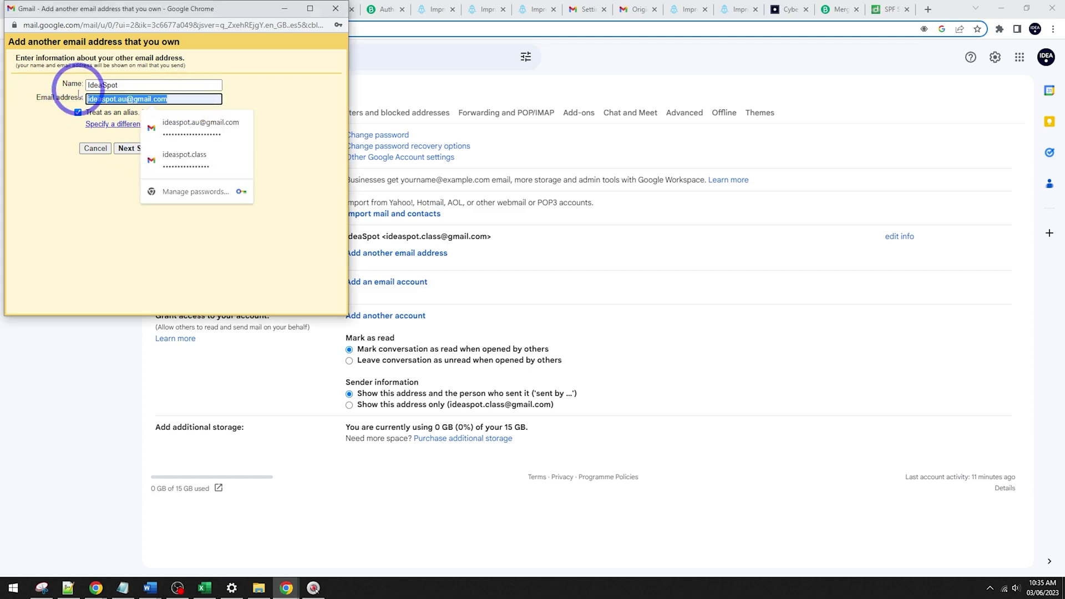
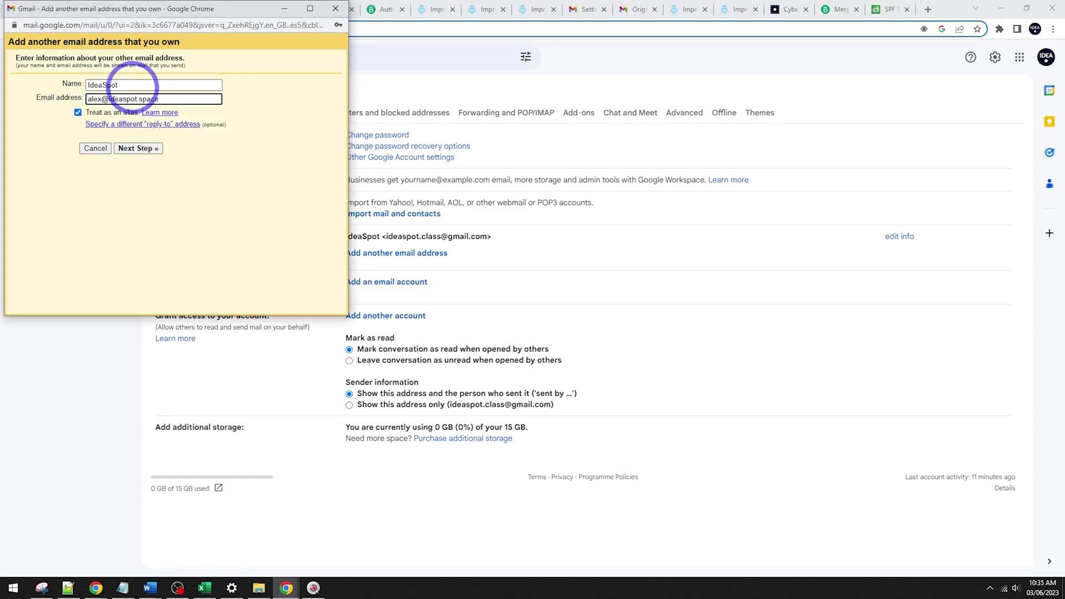
{"action": "left_click", "coordinate": [77, 113]}
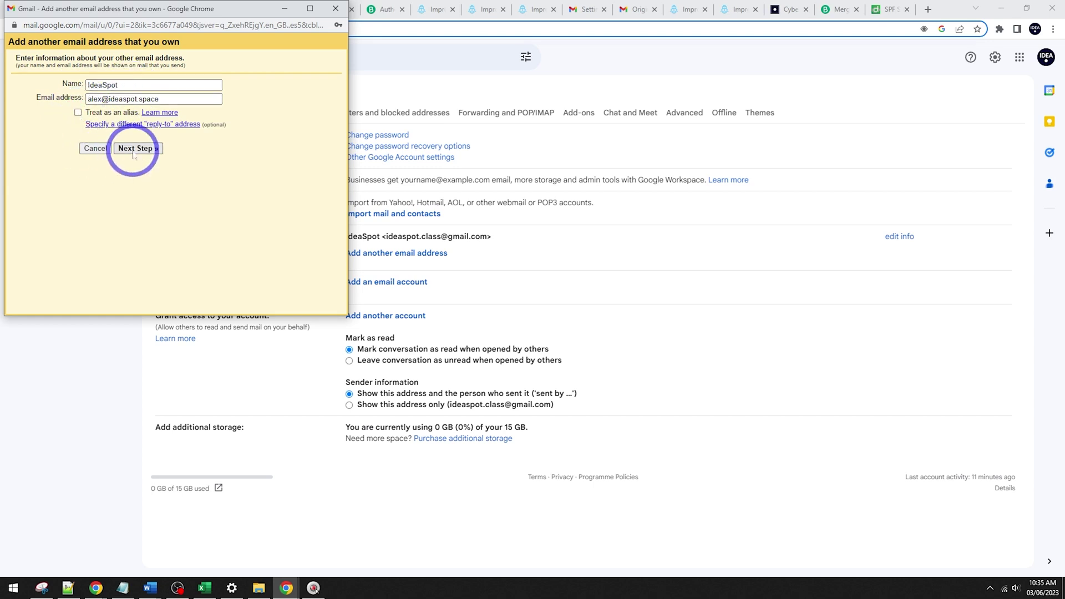
{"action": "left_click", "coordinate": [133, 149]}
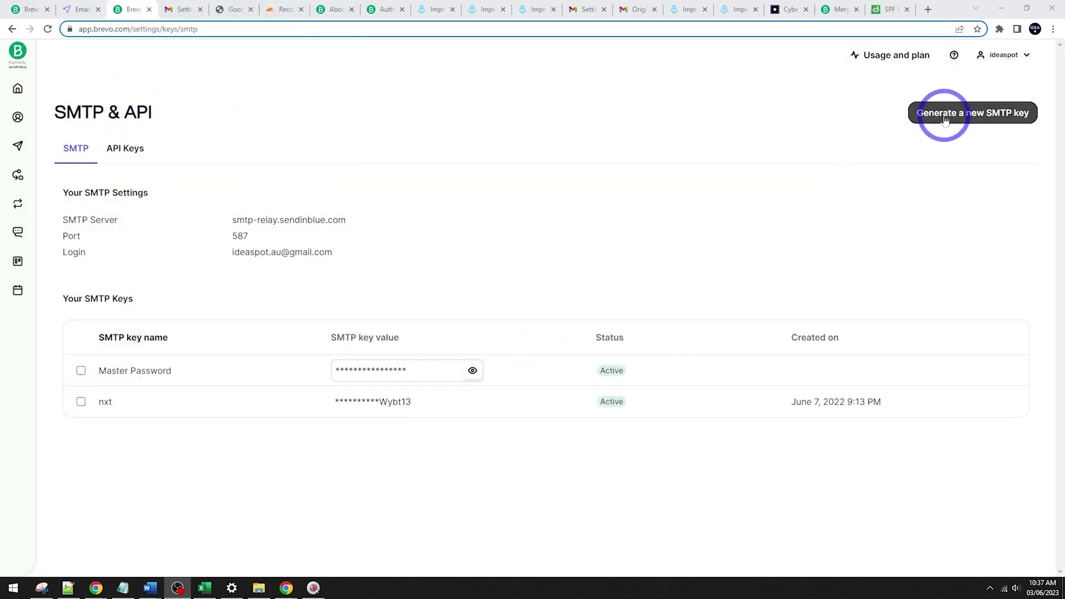
Step: Generate a Brevo SMTP key named 'gmail' and copy its value
{"action": "left_click", "coordinate": [944, 112]}
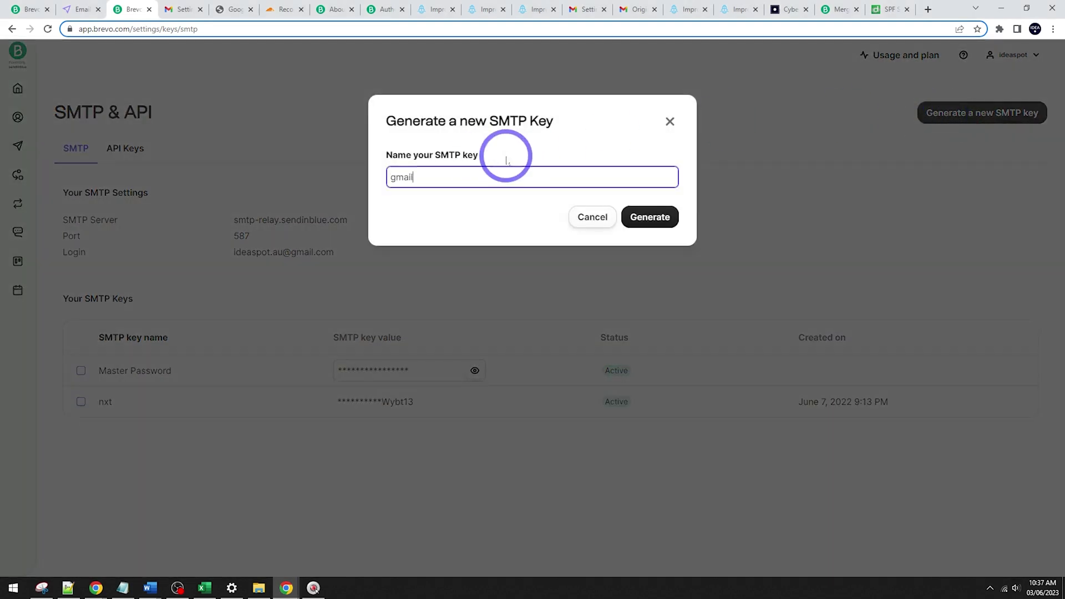
{"action": "left_click", "coordinate": [663, 216]}
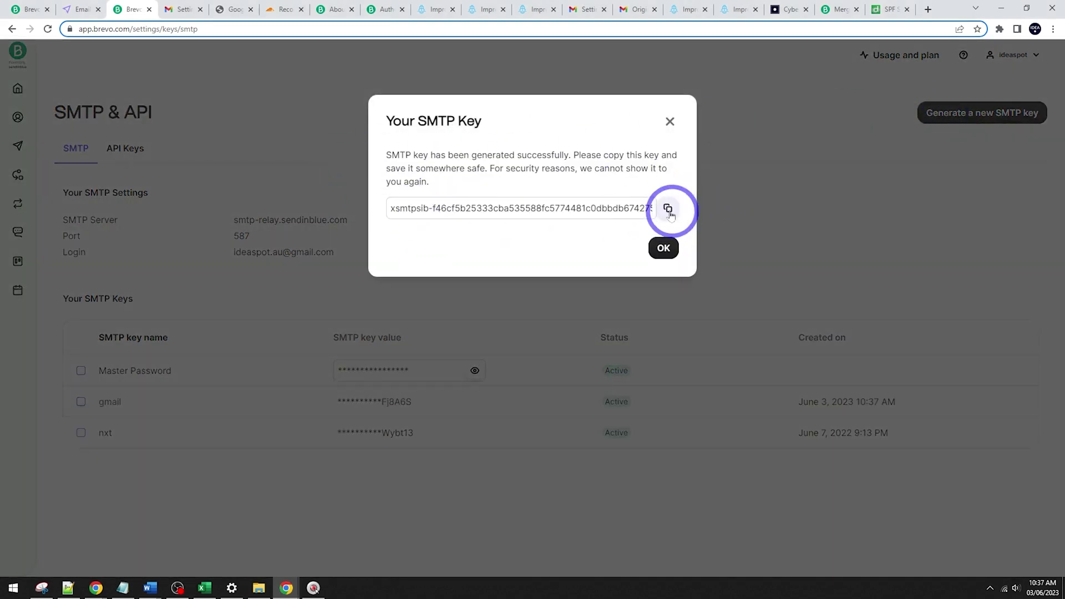
{"action": "left_click", "coordinate": [669, 209]}
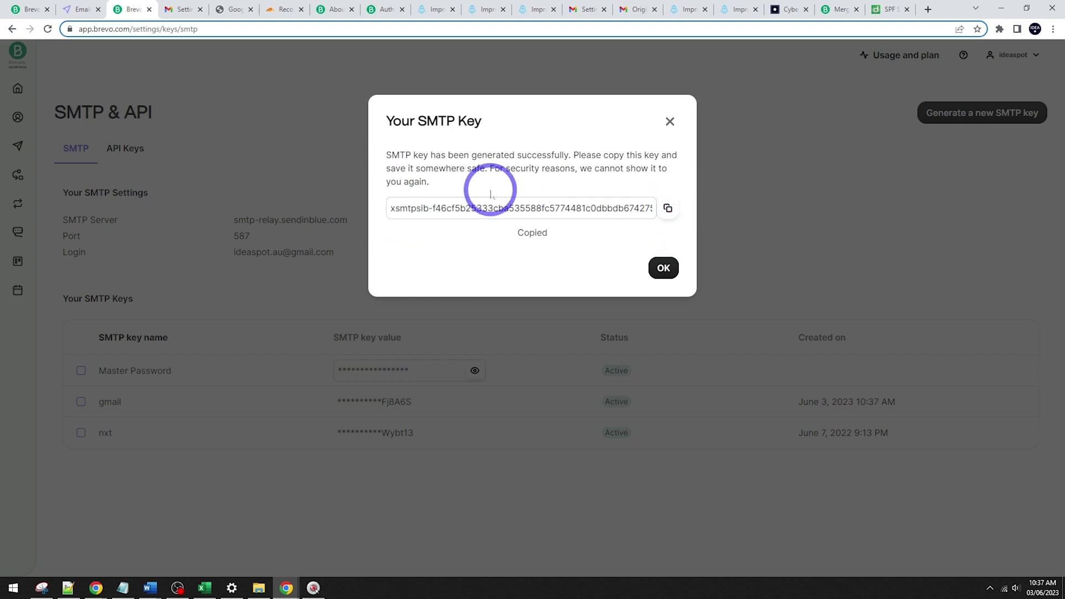
{"action": "left_click", "coordinate": [662, 268]}
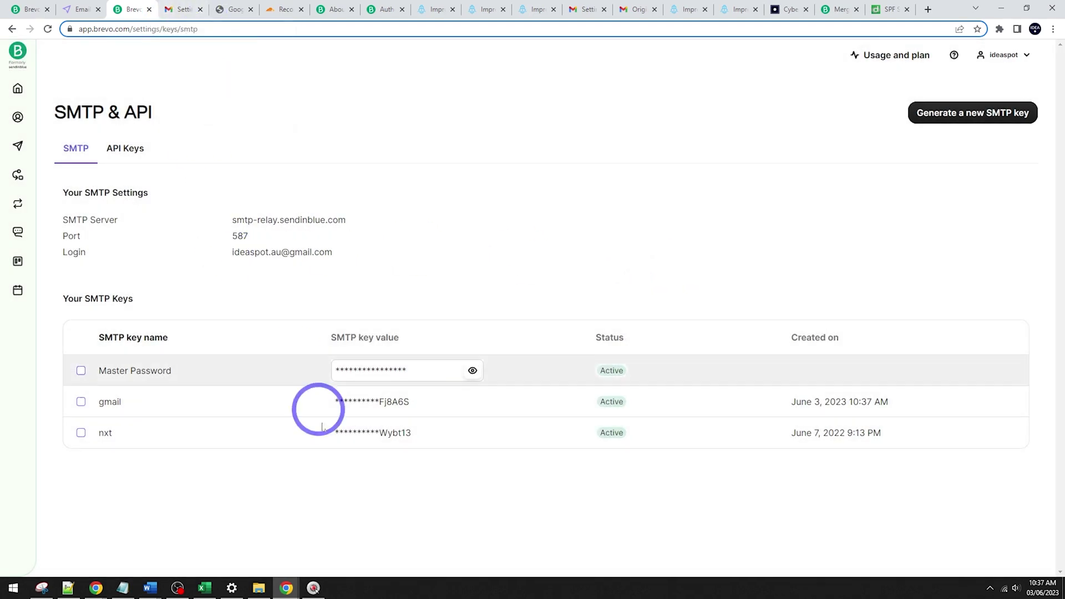
Step: Enter the Brevo SMTP key as password and the Brevo login as username in Gmail
{"action": "mouse_move", "coordinate": [305, 584]}
{"action": "left_click", "coordinate": [343, 539]}
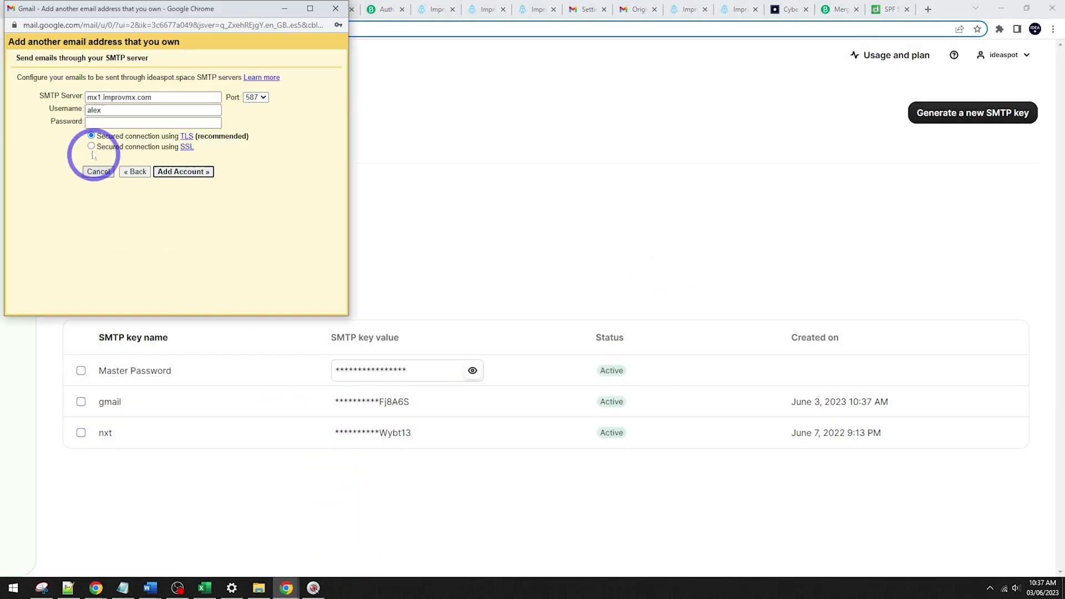
{"action": "left_click", "coordinate": [99, 122]}
{"action": "key", "text": "ctrl+v"}
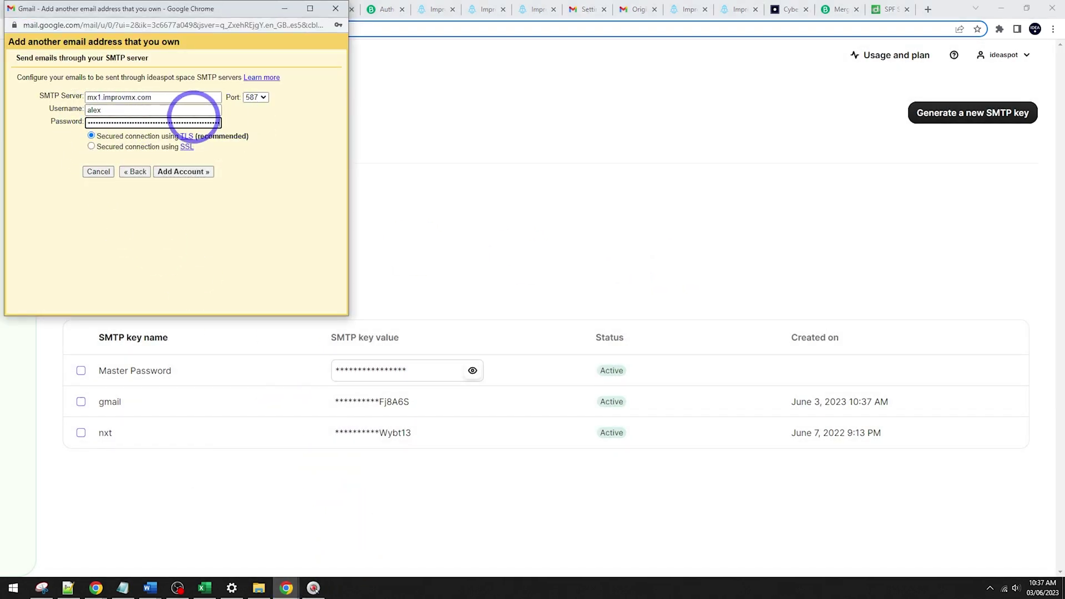
{"action": "left_click", "coordinate": [533, 207]}
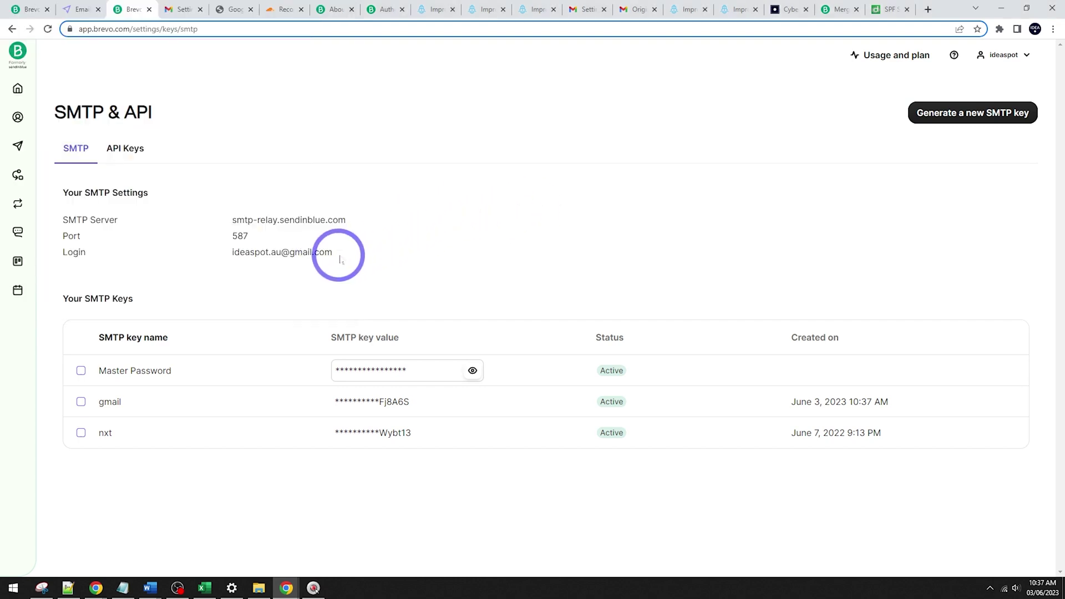
{"action": "left_click_drag", "start_coordinate": [338, 253], "coordinate": [229, 253]}
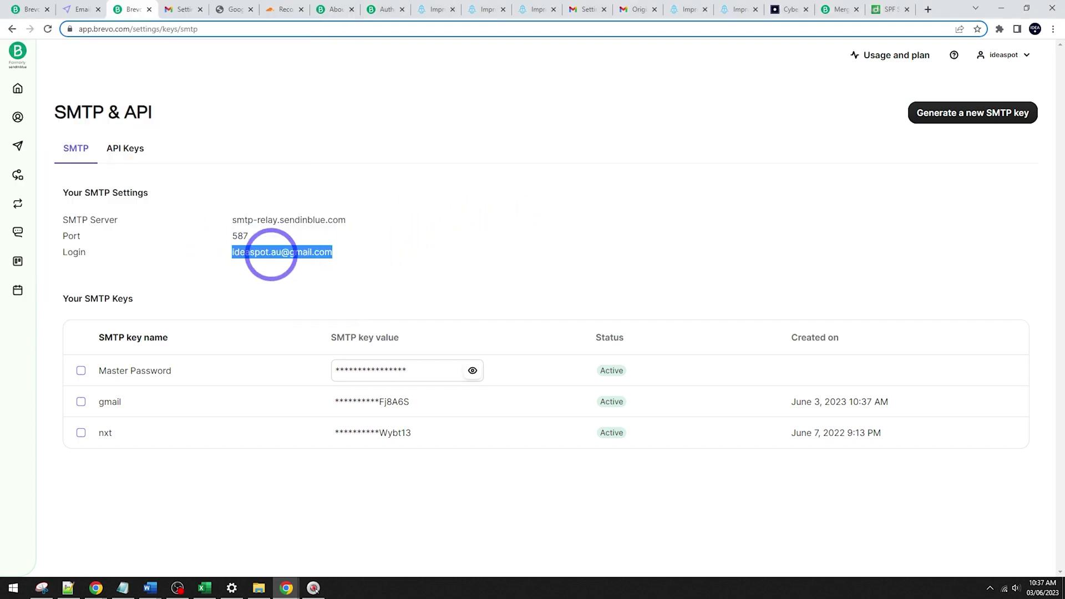
{"action": "mouse_move", "coordinate": [272, 579]}
{"action": "left_click", "coordinate": [340, 528]}
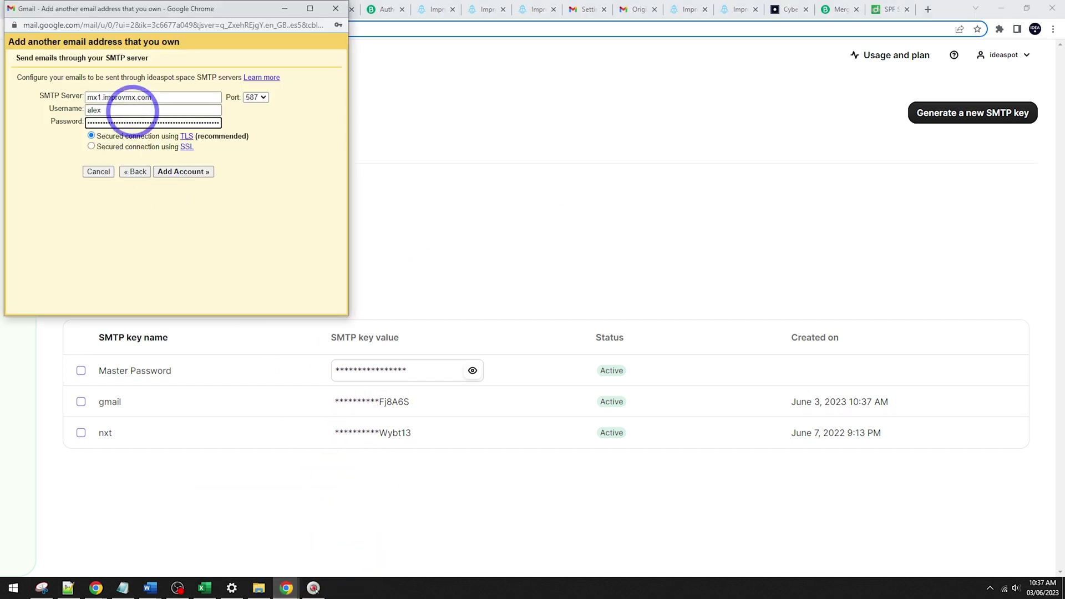
{"action": "left_click", "coordinate": [131, 110]}
{"action": "left_click", "coordinate": [199, 136]}
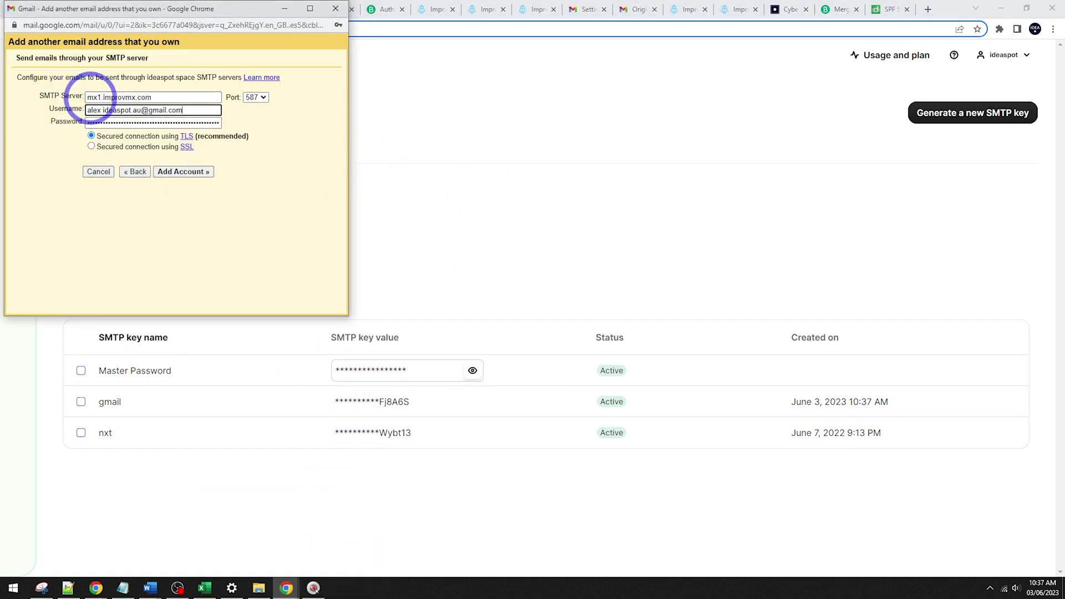
Step: Set the SMTP server to smtp-relay.sendinblue.com, fix the username, and add the account
{"action": "left_click", "coordinate": [569, 167]}
{"action": "left_click_drag", "start_coordinate": [346, 220], "coordinate": [232, 222]}
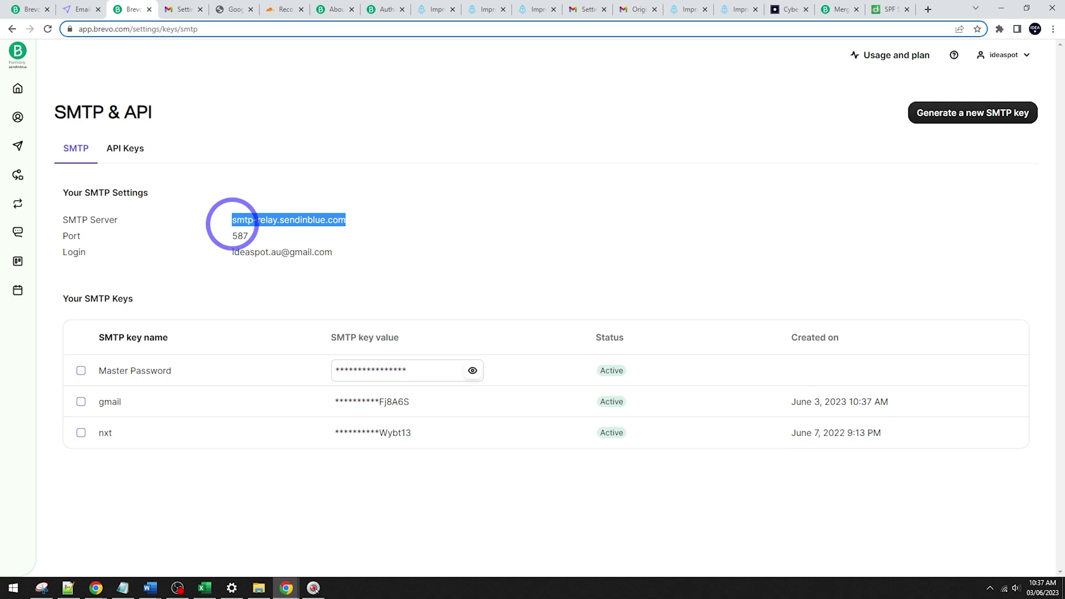
{"action": "left_click", "coordinate": [299, 586]}
{"action": "left_click", "coordinate": [333, 569]}
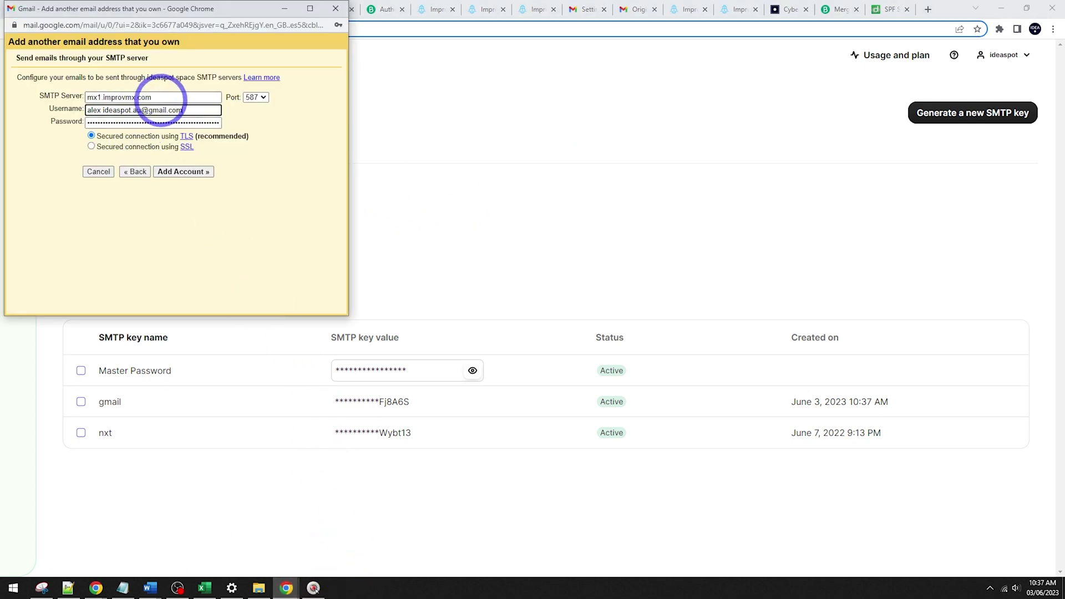
{"action": "triple_click", "coordinate": [160, 97]}
{"action": "key", "text": "ctrl+v"}
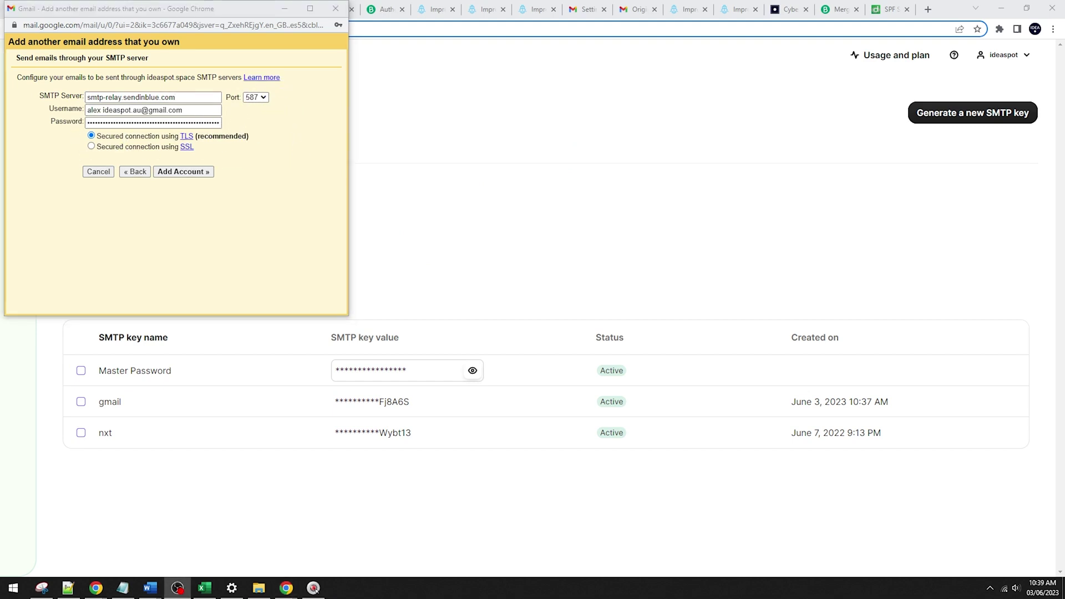
{"action": "left_click_drag", "start_coordinate": [128, 12], "coordinate": [532, 65]}
{"action": "left_click", "coordinate": [497, 168]}
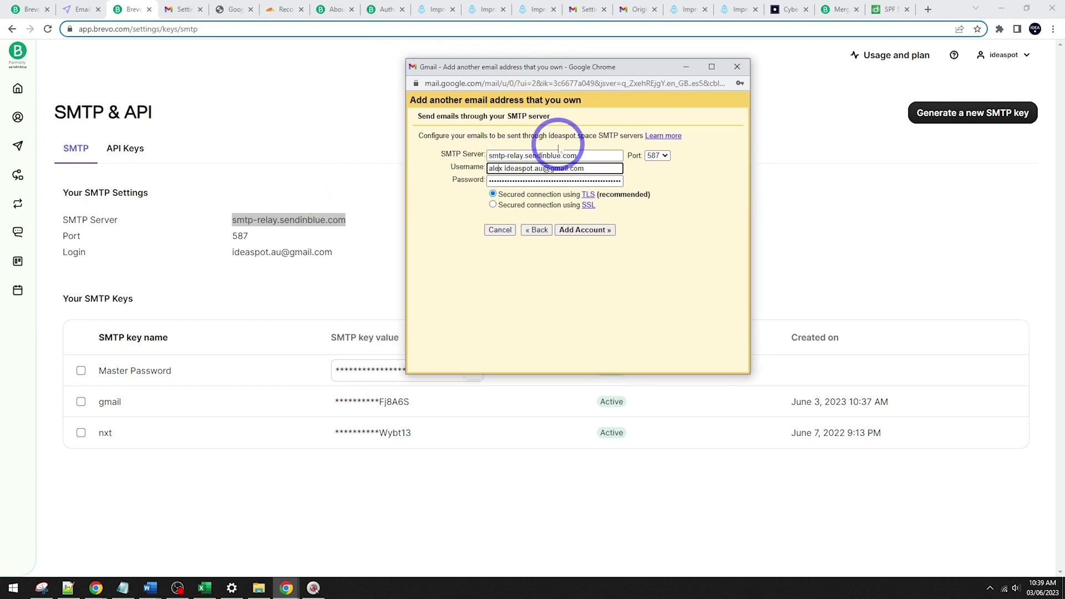
{"action": "key", "text": "BackSpace"}
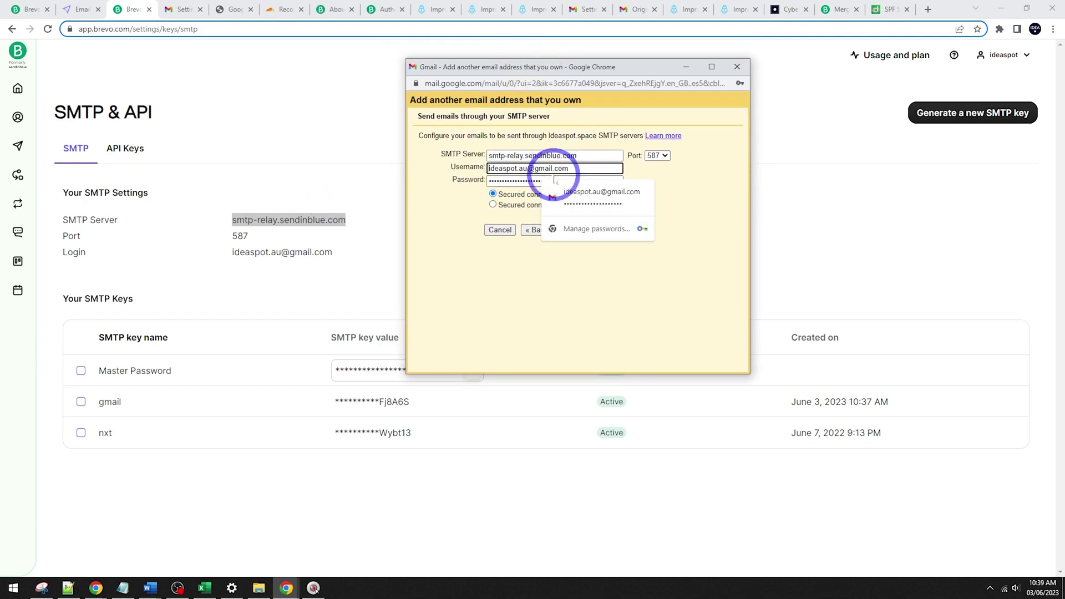
{"action": "left_click", "coordinate": [611, 293]}
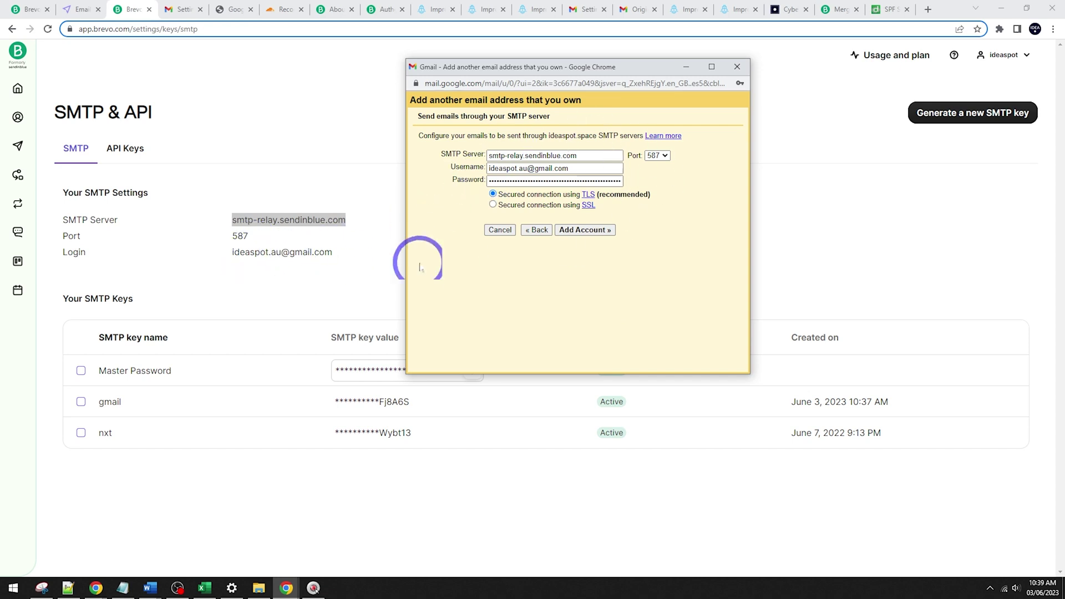
{"action": "left_click", "coordinate": [584, 231]}
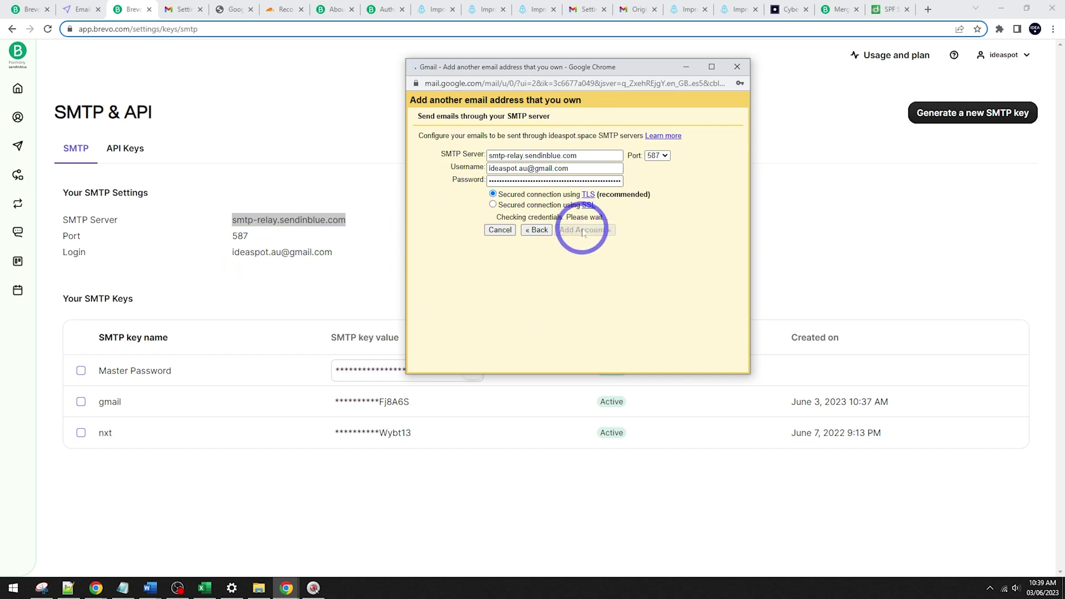
{"action": "left_click", "coordinate": [740, 100]}
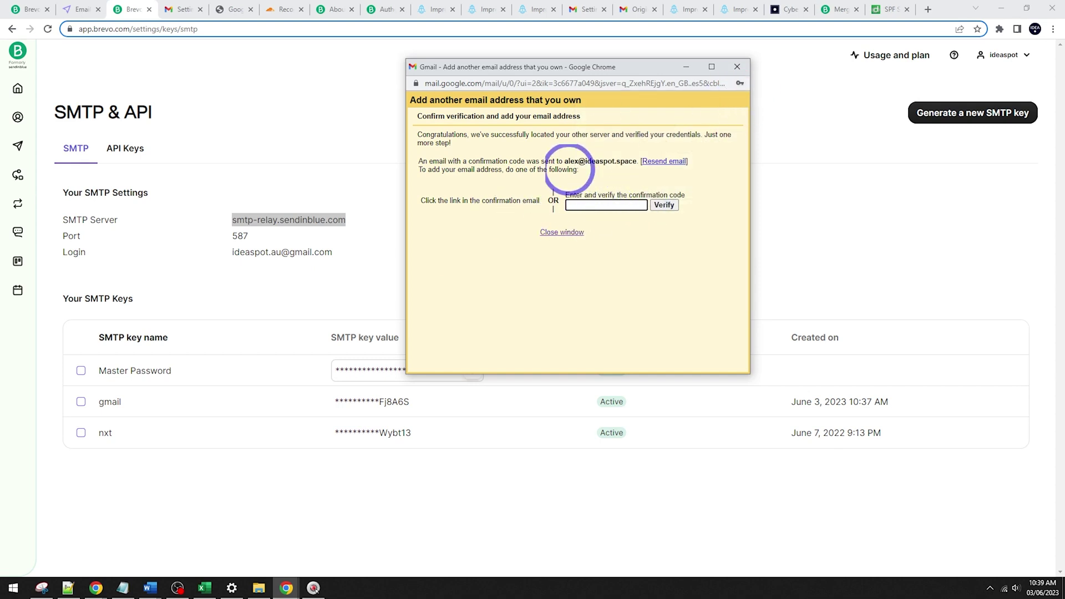
Step: Open the Gmail Confirmation email and confirm sending as the ideaspot.space address
{"action": "left_click", "coordinate": [184, 9]}
{"action": "left_click", "coordinate": [66, 129]}
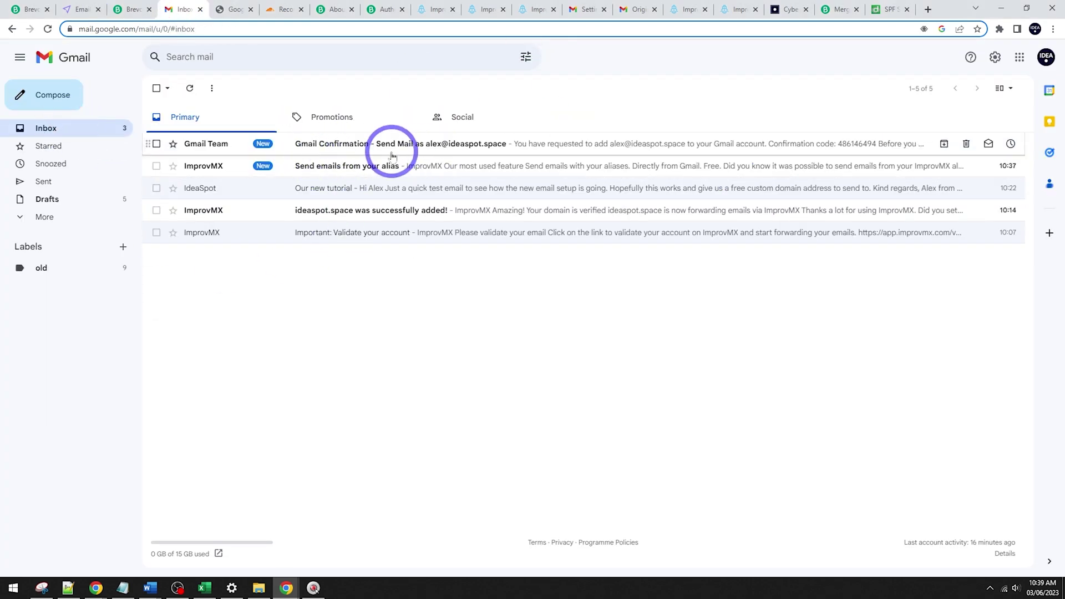
{"action": "left_click", "coordinate": [460, 150]}
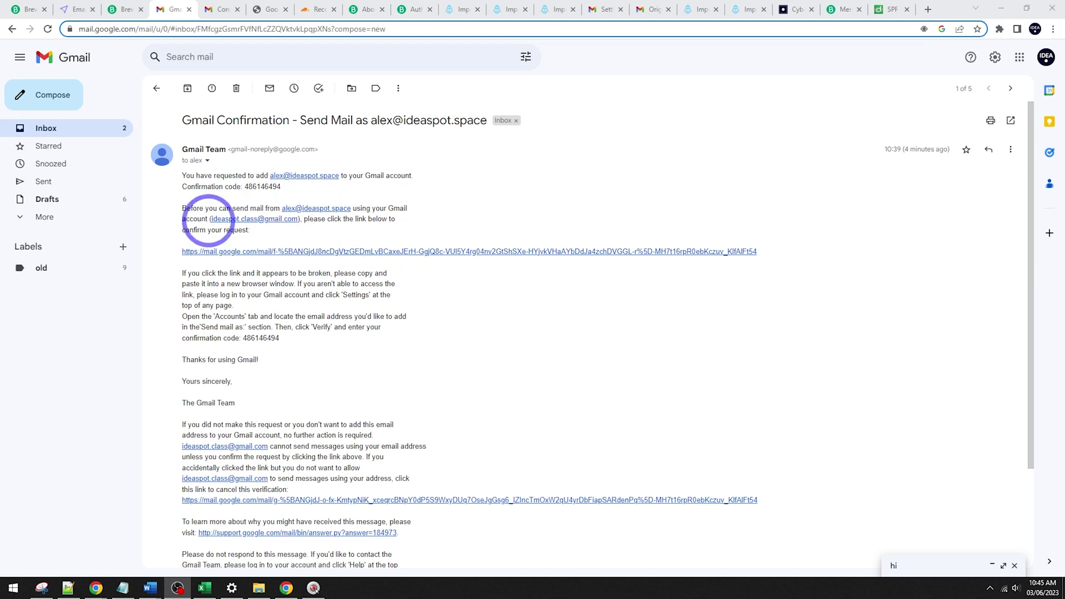
{"action": "left_click", "coordinate": [401, 251]}
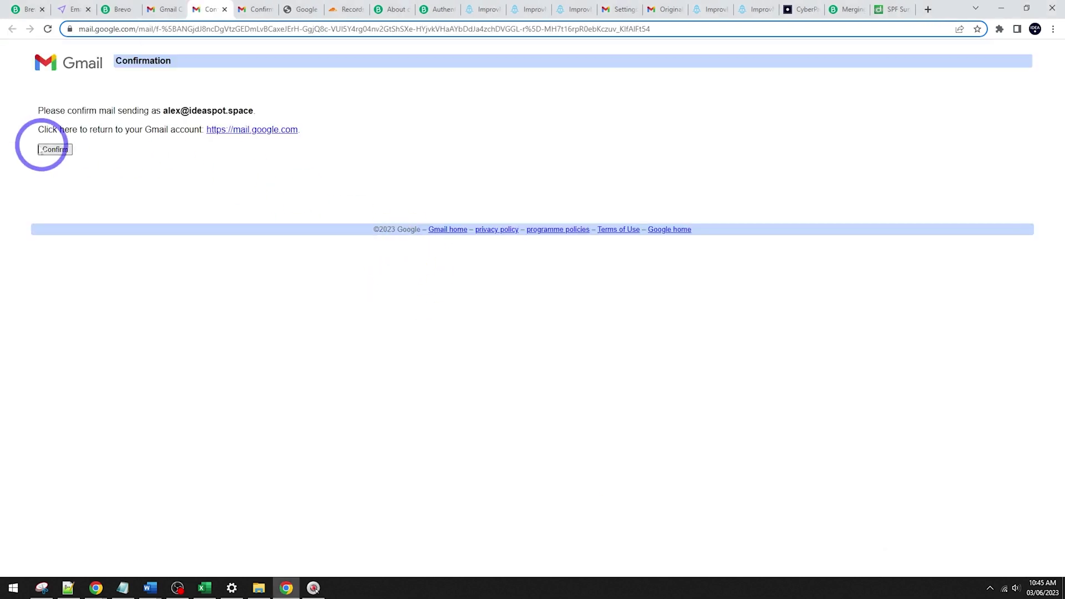
{"action": "left_click", "coordinate": [47, 149]}
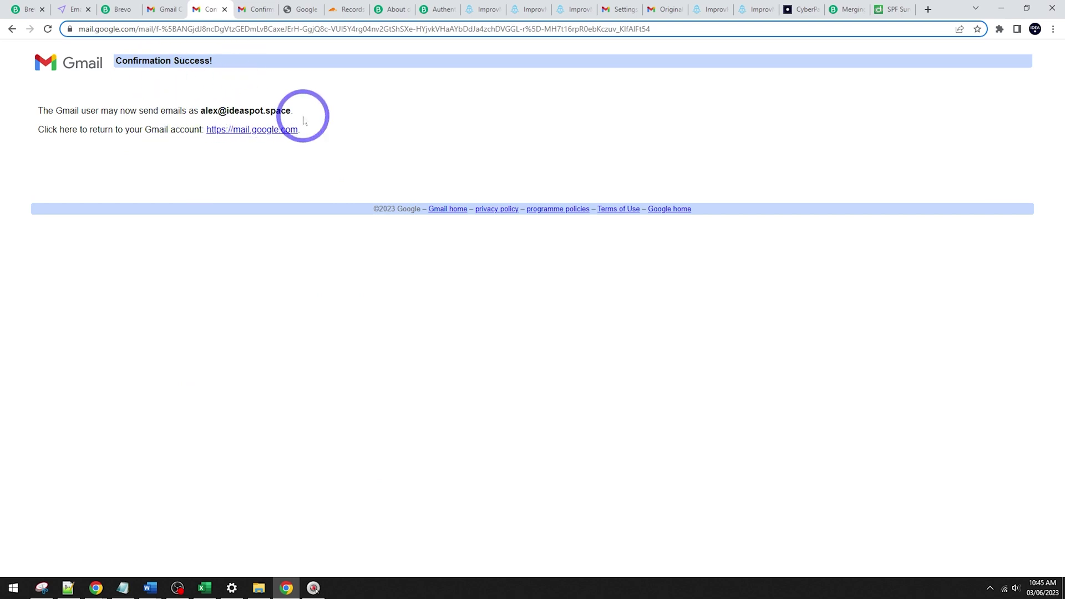
Step: Send the 'Custom domain email tutorial' test email from the ideaspot.space address
{"action": "left_click", "coordinate": [55, 64]}
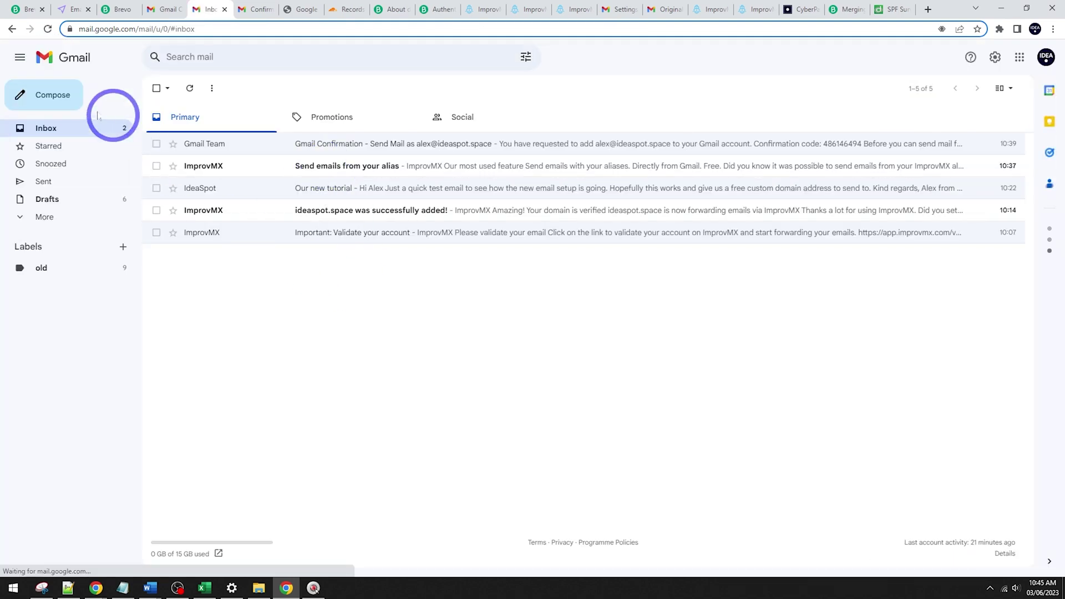
{"action": "left_click", "coordinate": [37, 96]}
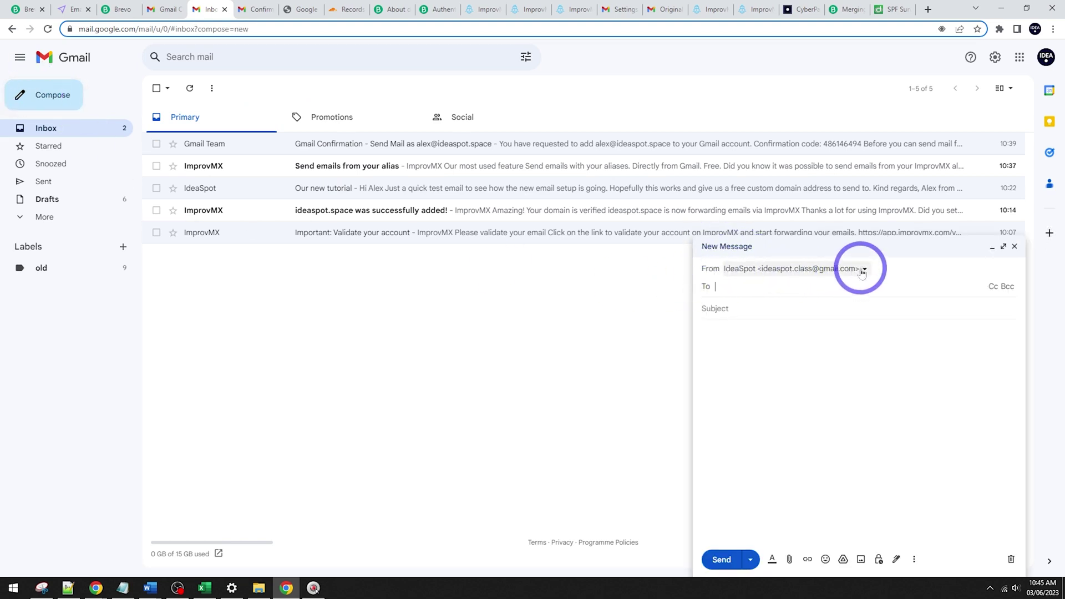
{"action": "left_click", "coordinate": [844, 271]}
{"action": "left_click", "coordinate": [776, 306]}
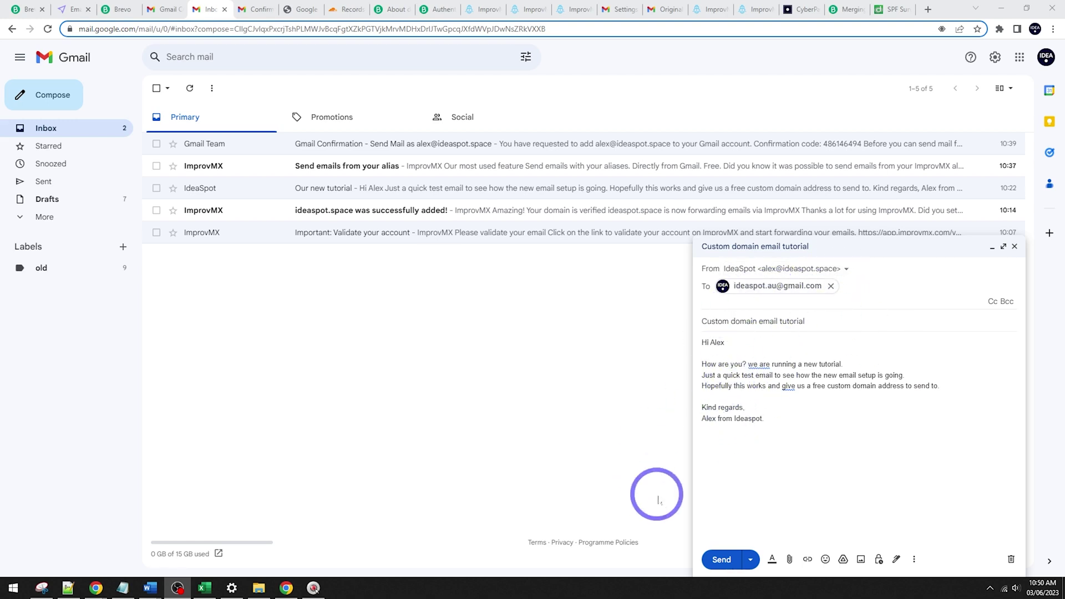
{"action": "left_click", "coordinate": [720, 559]}
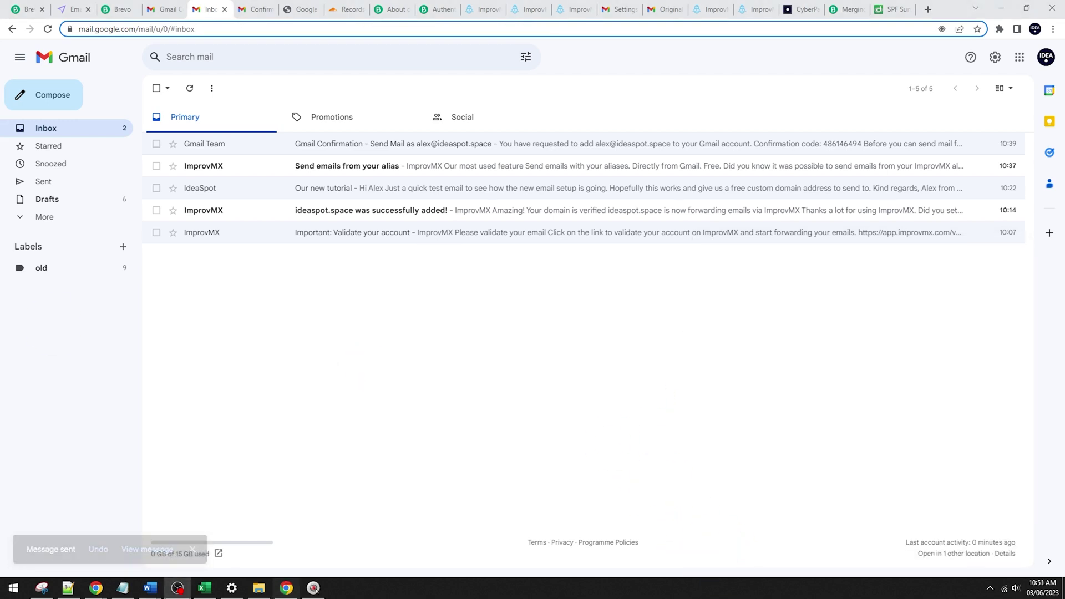
Step: Show the received test email's original headers to check SPF and DKIM results
{"action": "left_click", "coordinate": [96, 588]}
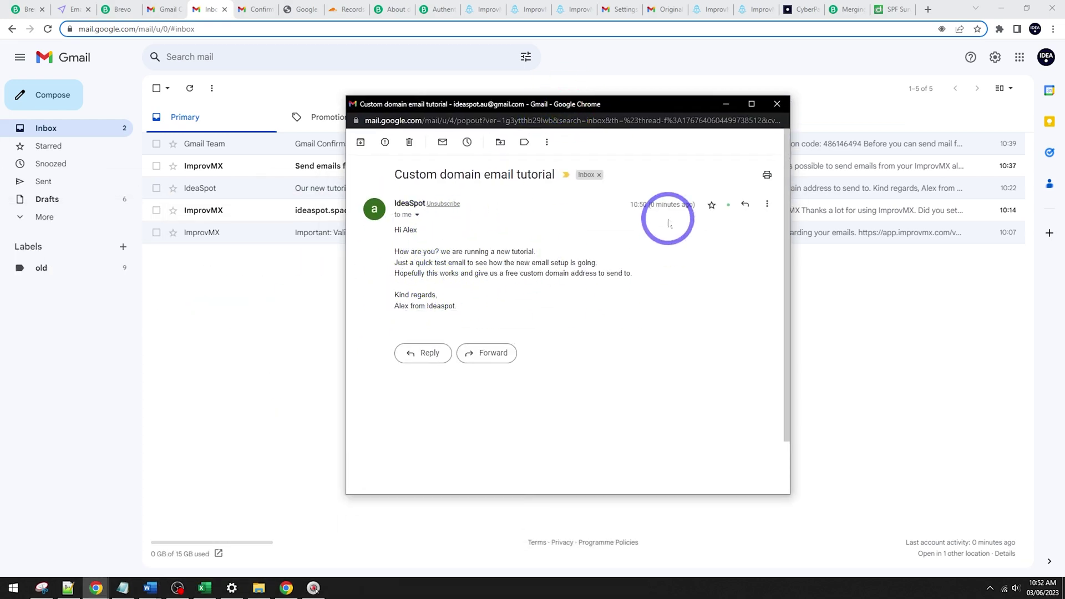
{"action": "left_click", "coordinate": [767, 204]}
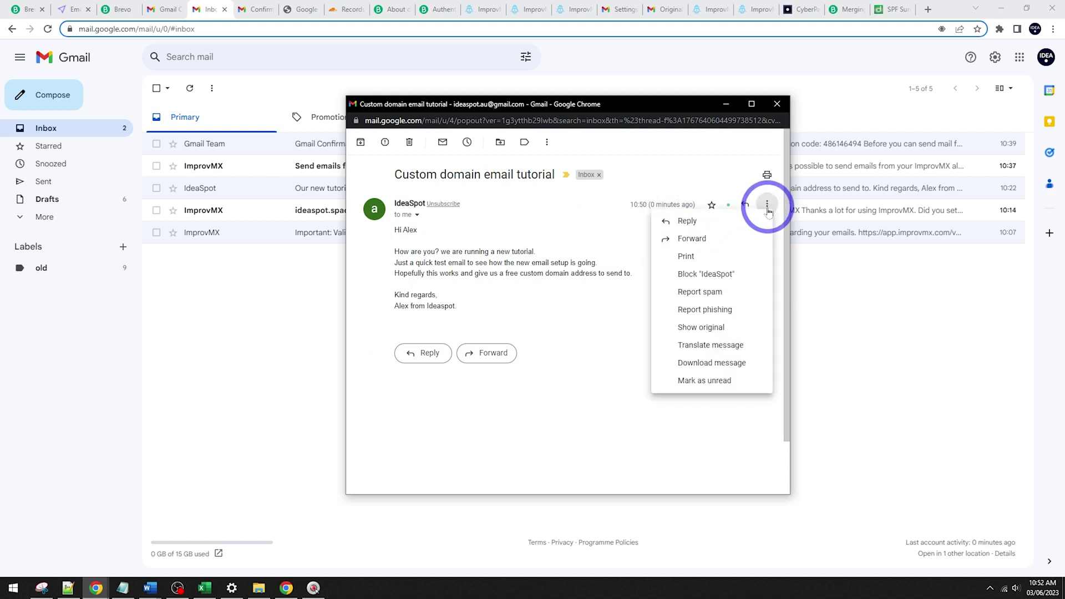
{"action": "left_click", "coordinate": [701, 327]}
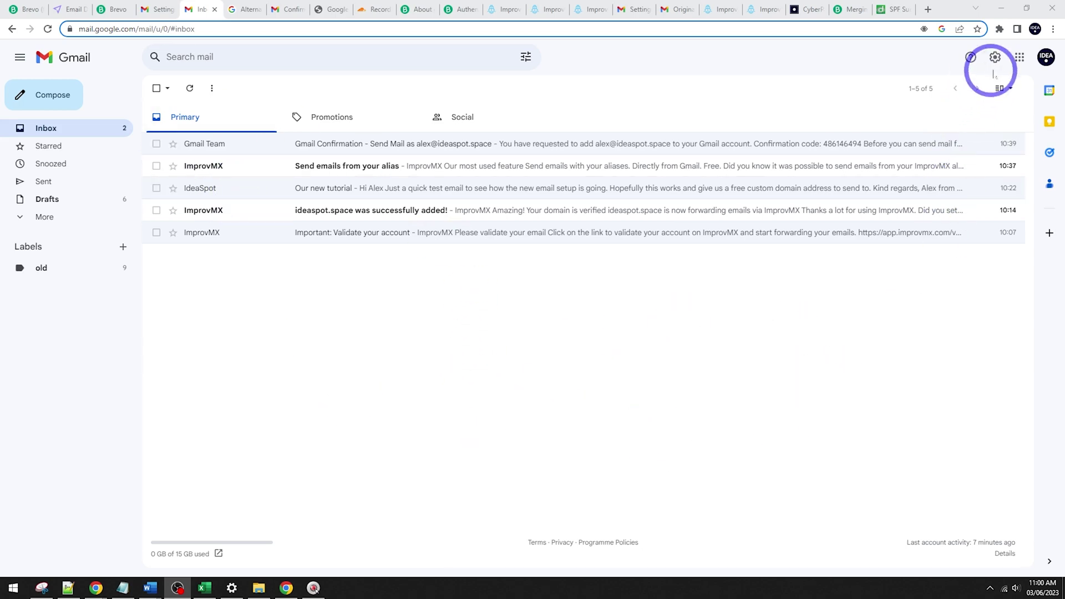
Step: Make the ideaspot.space address the default under Accounts and Import, checking it in a new draft
{"action": "left_click", "coordinate": [996, 57]}
{"action": "left_click", "coordinate": [949, 115]}
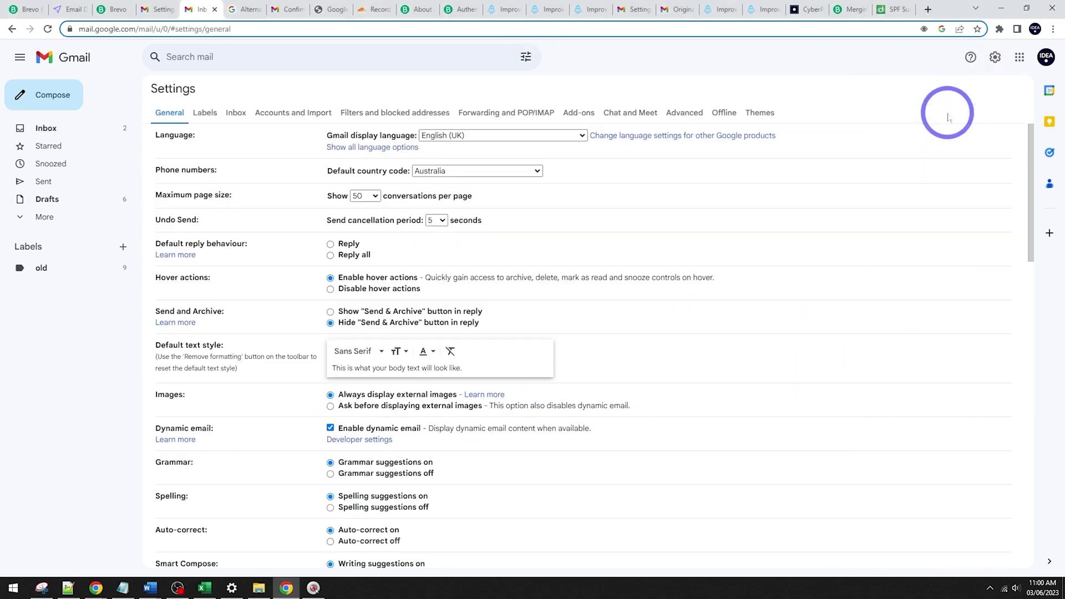
{"action": "left_click", "coordinate": [279, 113]}
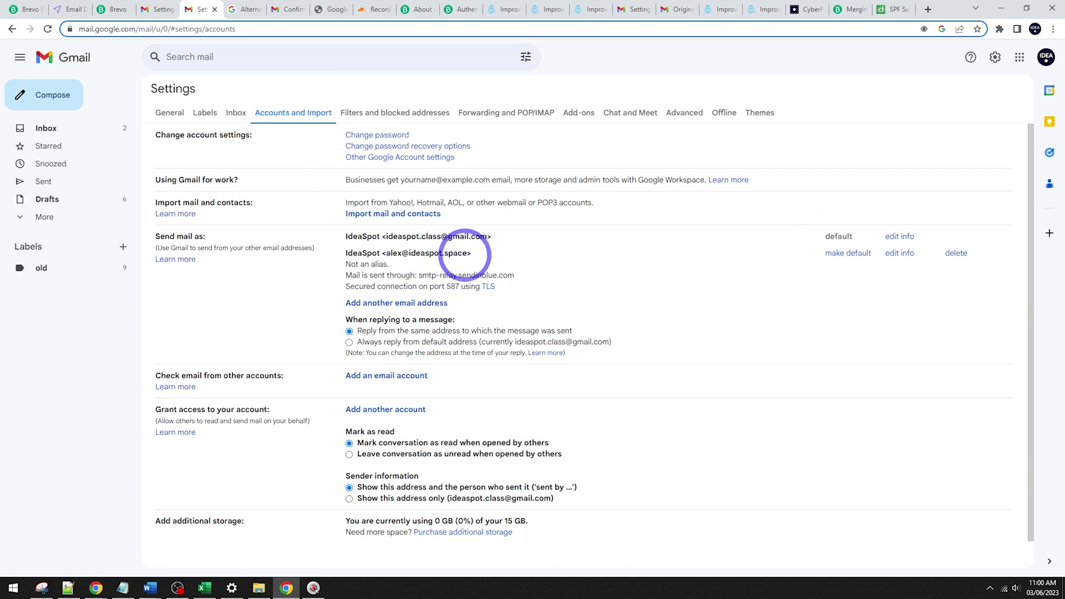
{"action": "left_click", "coordinate": [857, 257]}
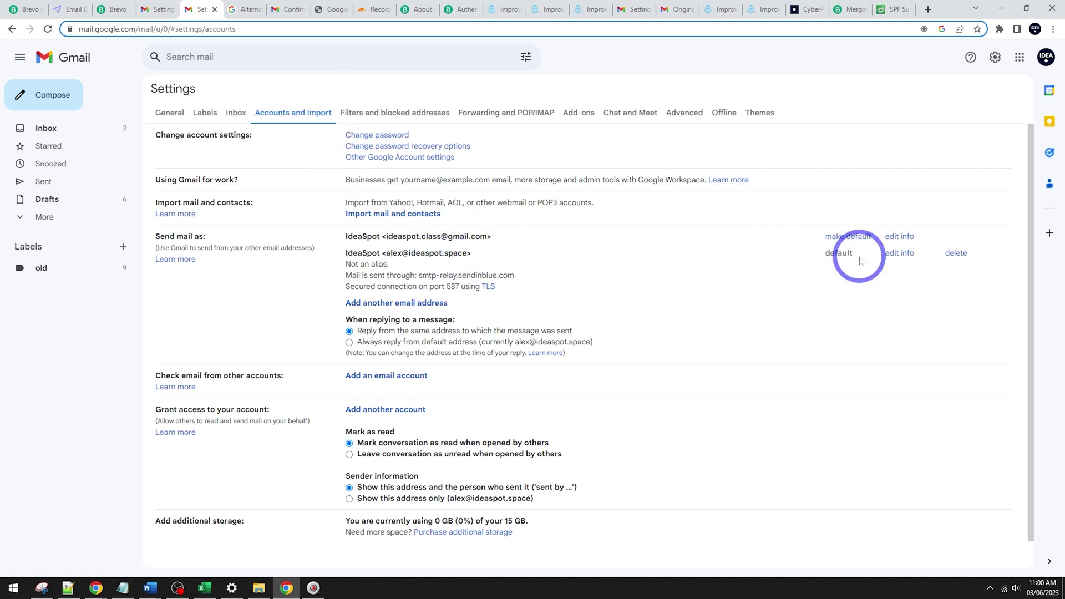
{"action": "left_click", "coordinate": [53, 95]}
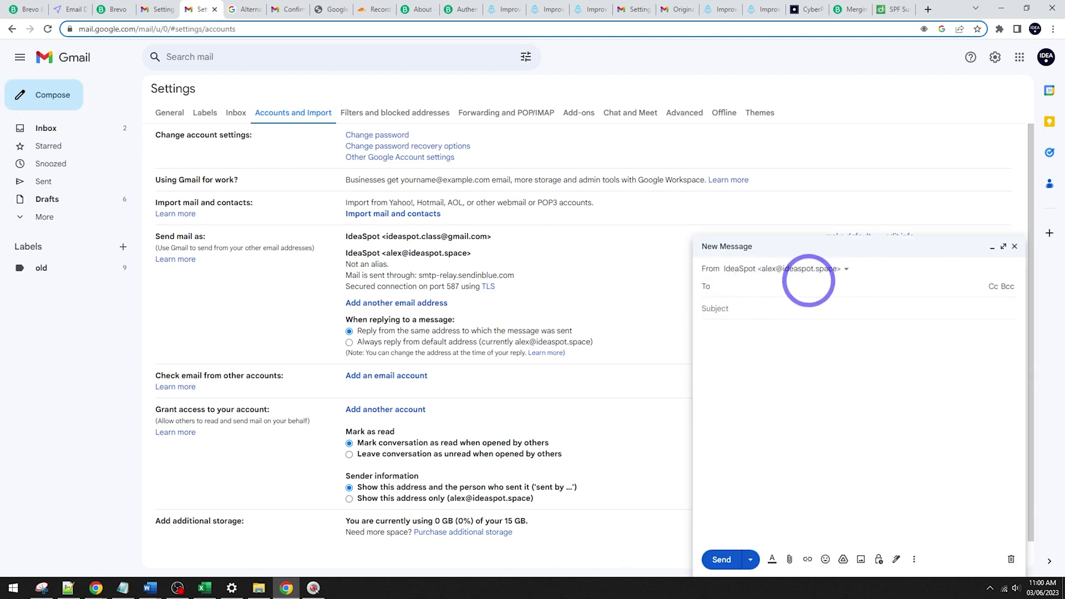
{"action": "left_click", "coordinate": [1015, 246]}
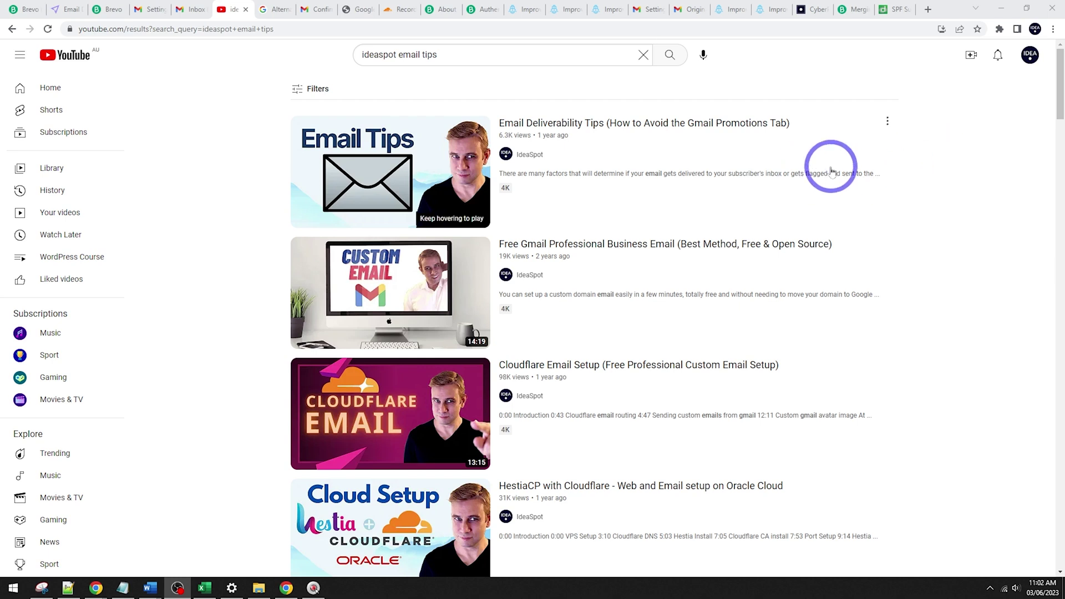
{"action": "mouse_move", "coordinate": [867, 157]}
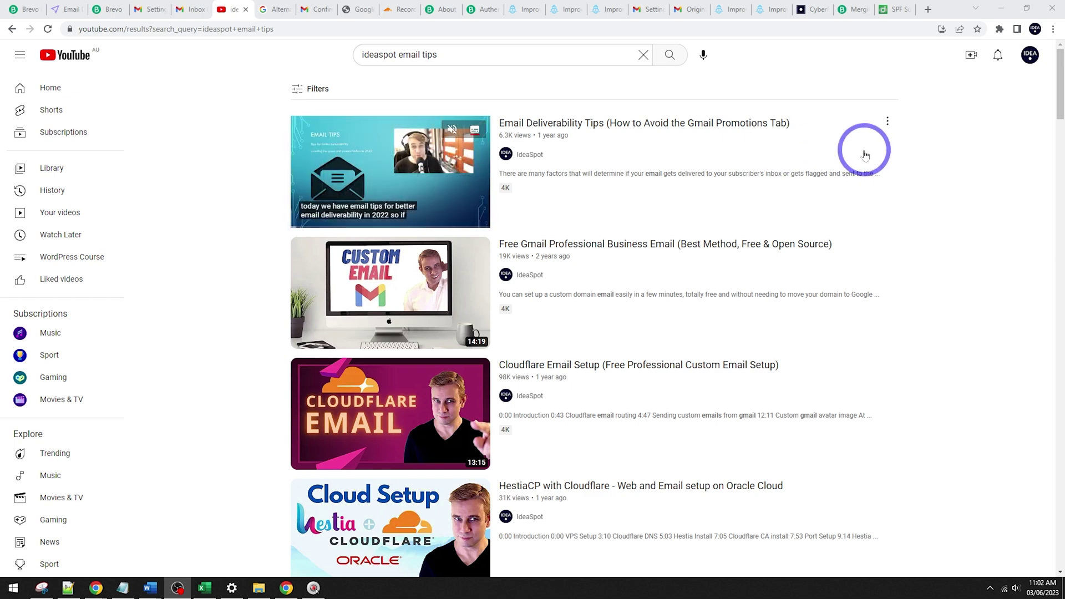